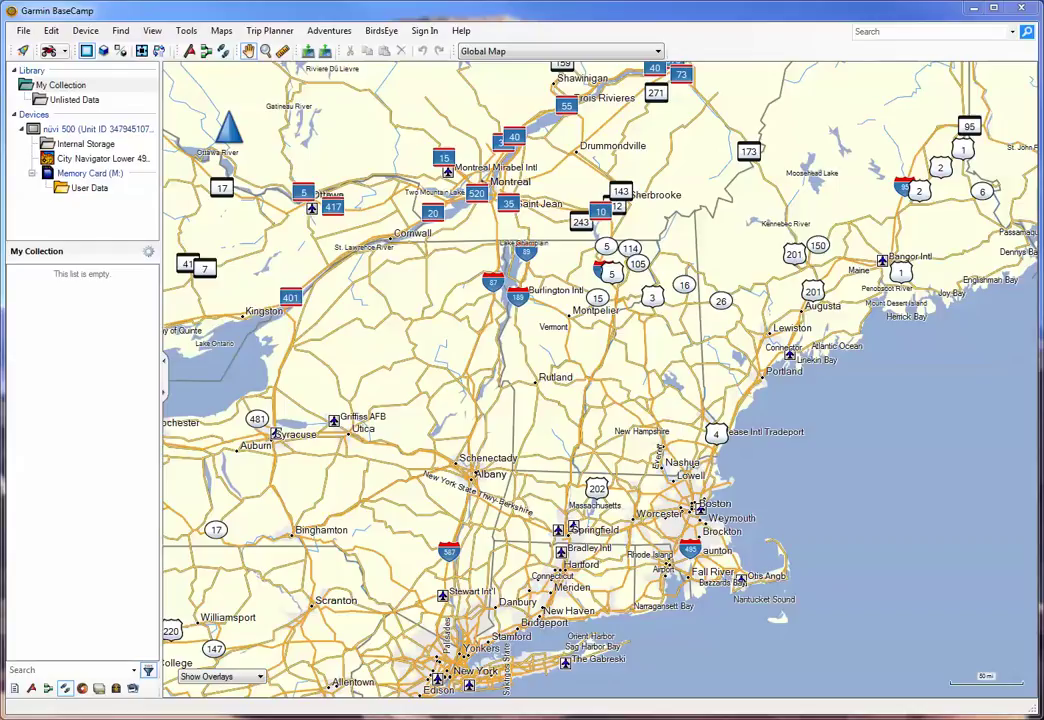
- Switch to Windows Explorer and open the Garmin\GPX folder on the Garmin nüvi (L:) drive
left_click_drag(1043, 145, 590, 143)
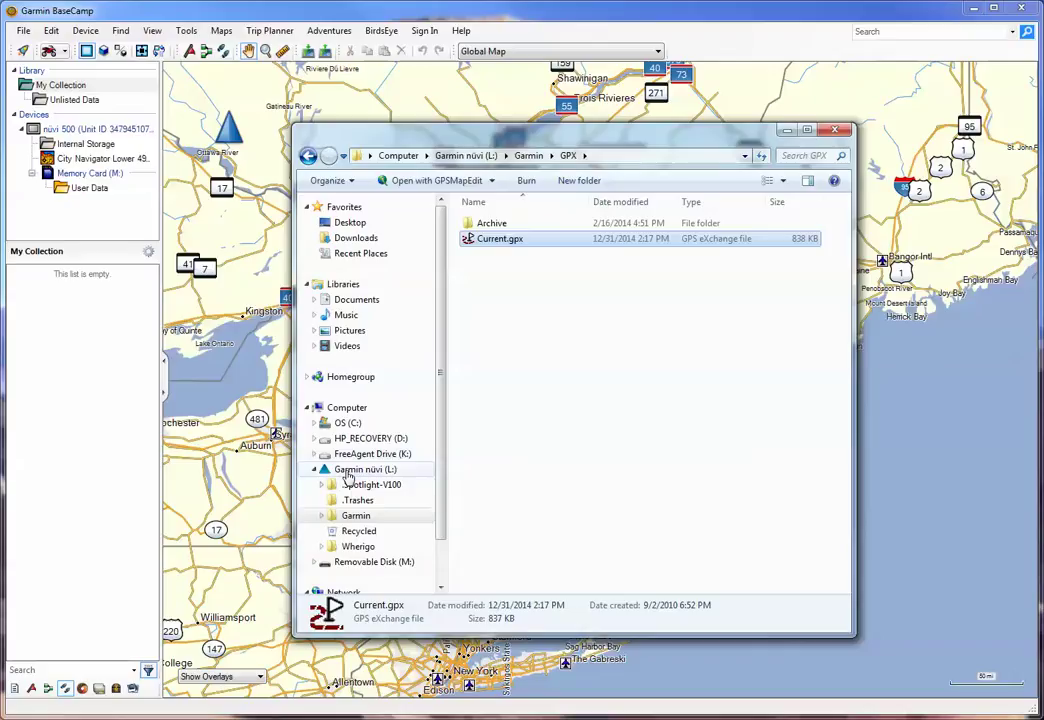
left_click(350, 472)
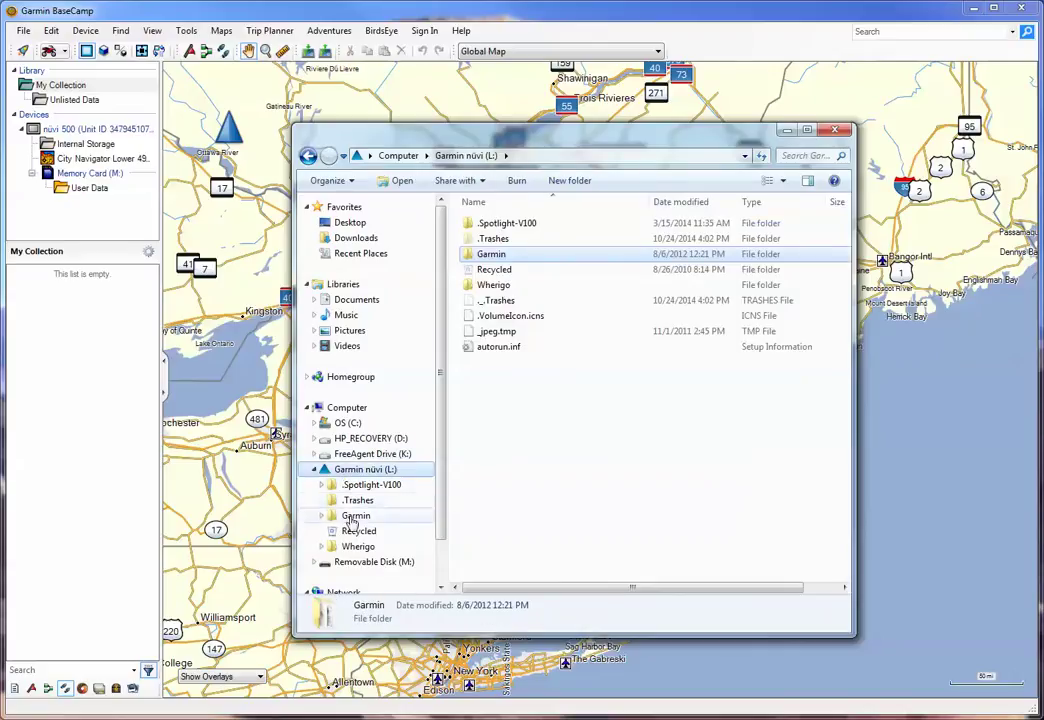
left_click(352, 517)
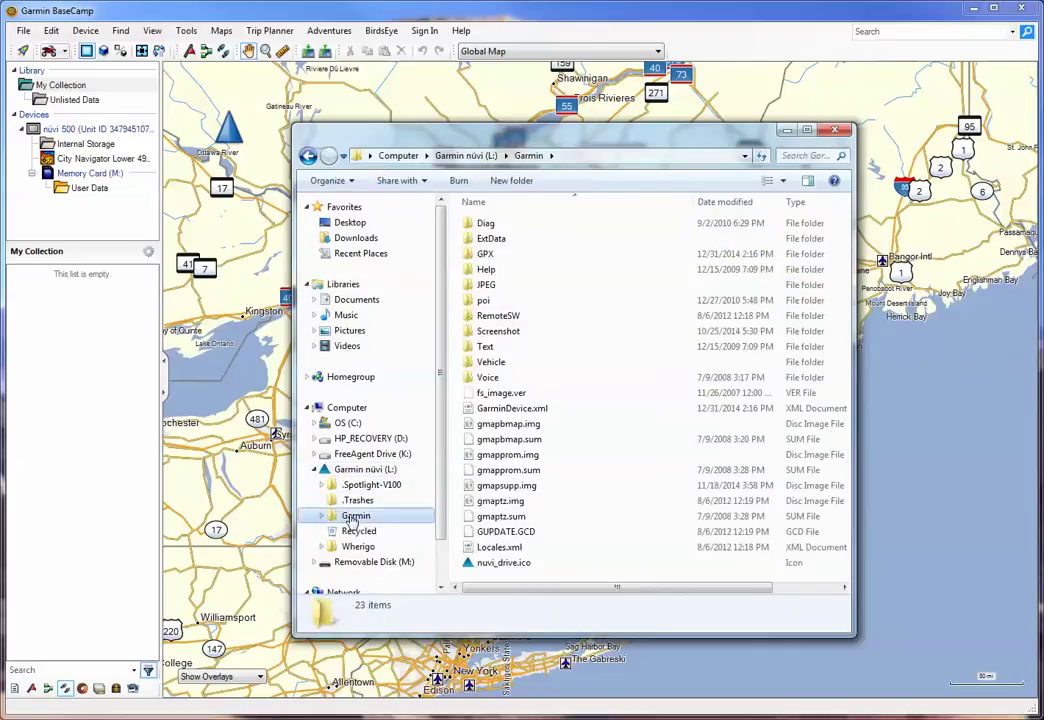
double_click(470, 256)
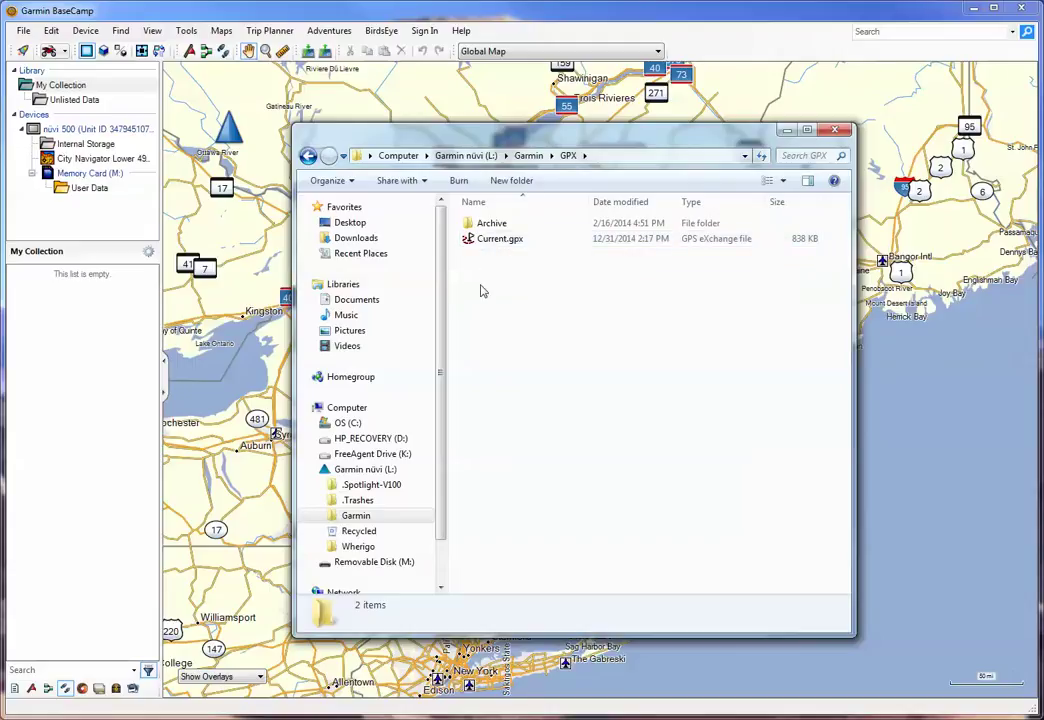
- Check the Archive subfolder and the Current.gpx file in the GPX folder, and return to BaseCamp
double_click(472, 225)
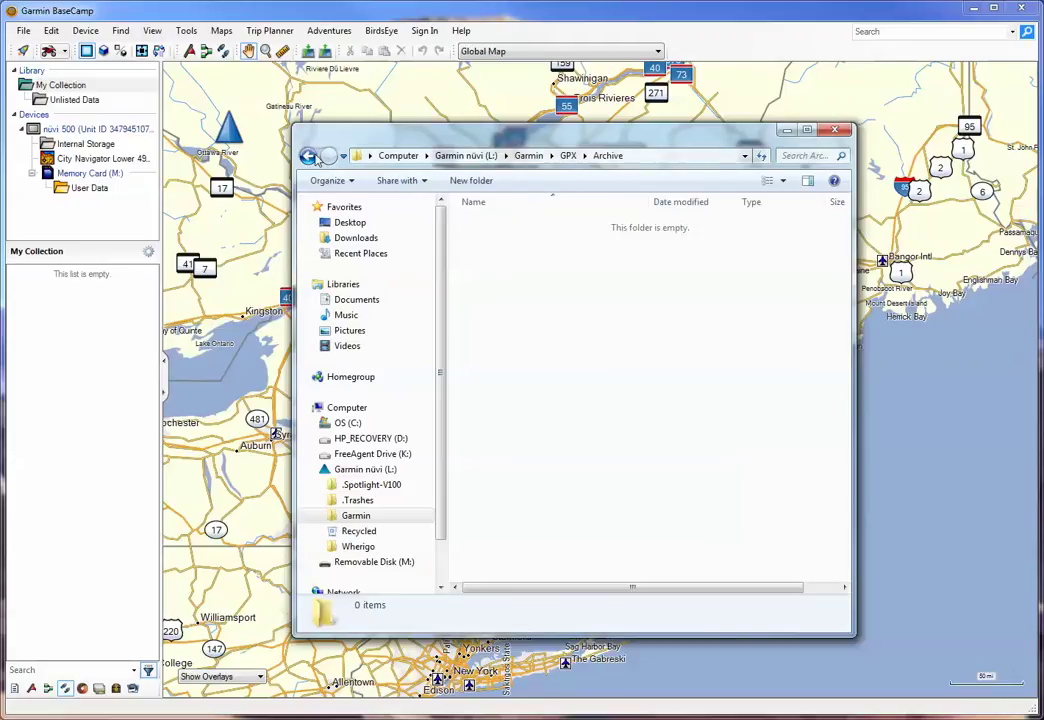
left_click(308, 156)
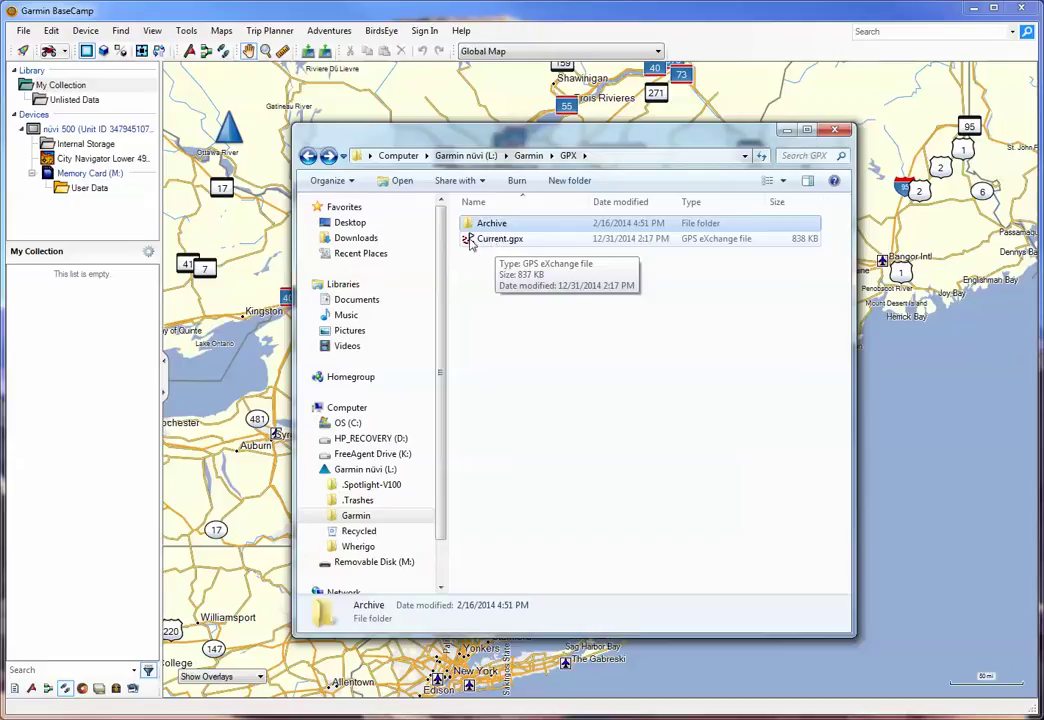
left_click_drag(471, 245, 531, 354)
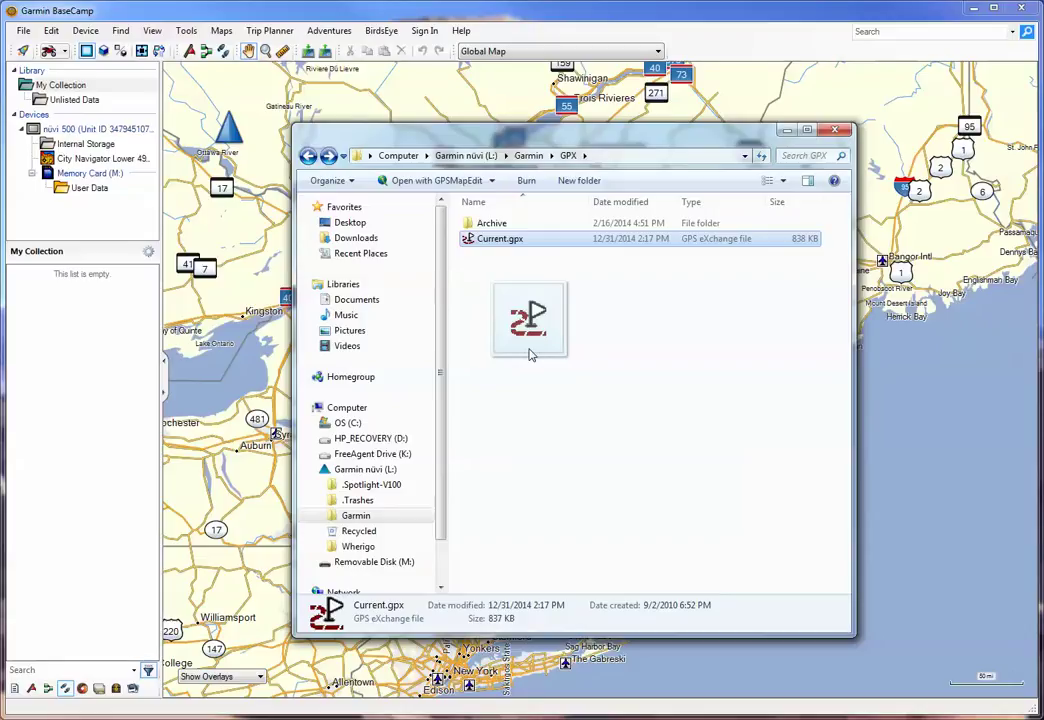
left_click_drag(531, 354, 480, 263)
left_click_drag(510, 141, 1043, 165)
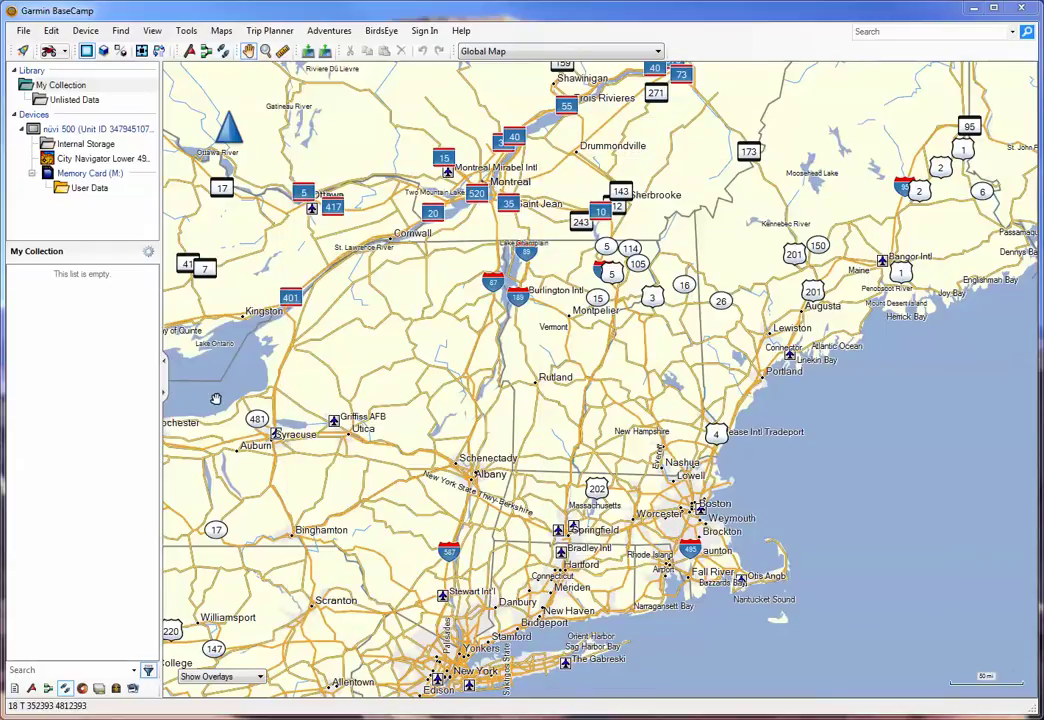
- Open the nüvi 500's internal storage and look through the list of all its user data
left_click(53, 146)
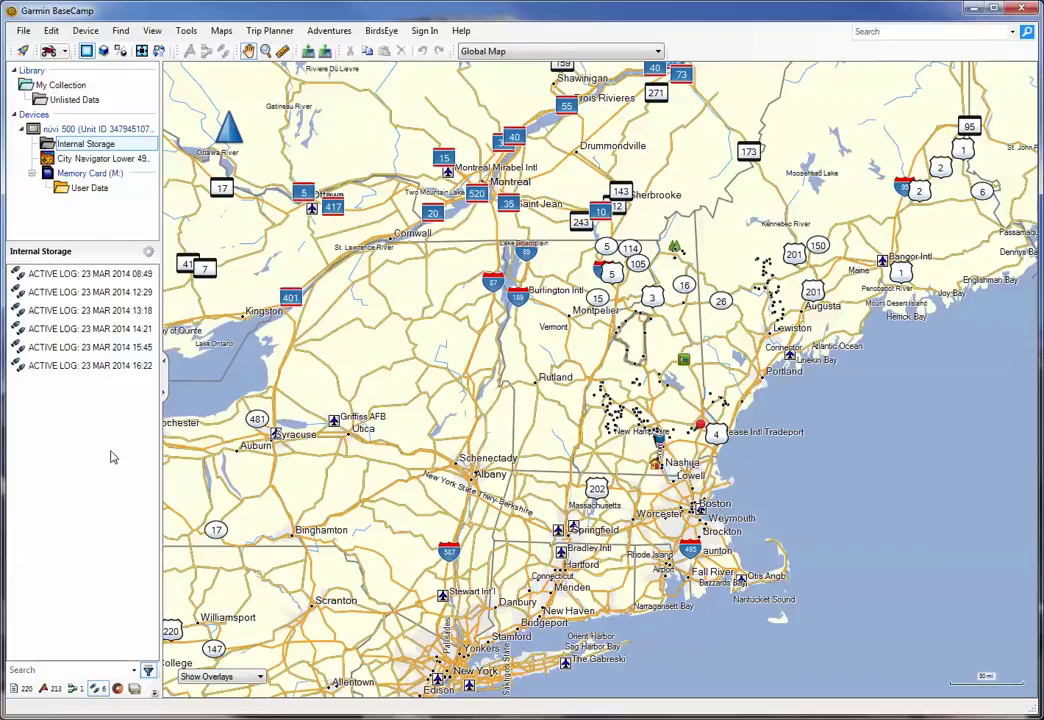
left_click(16, 690)
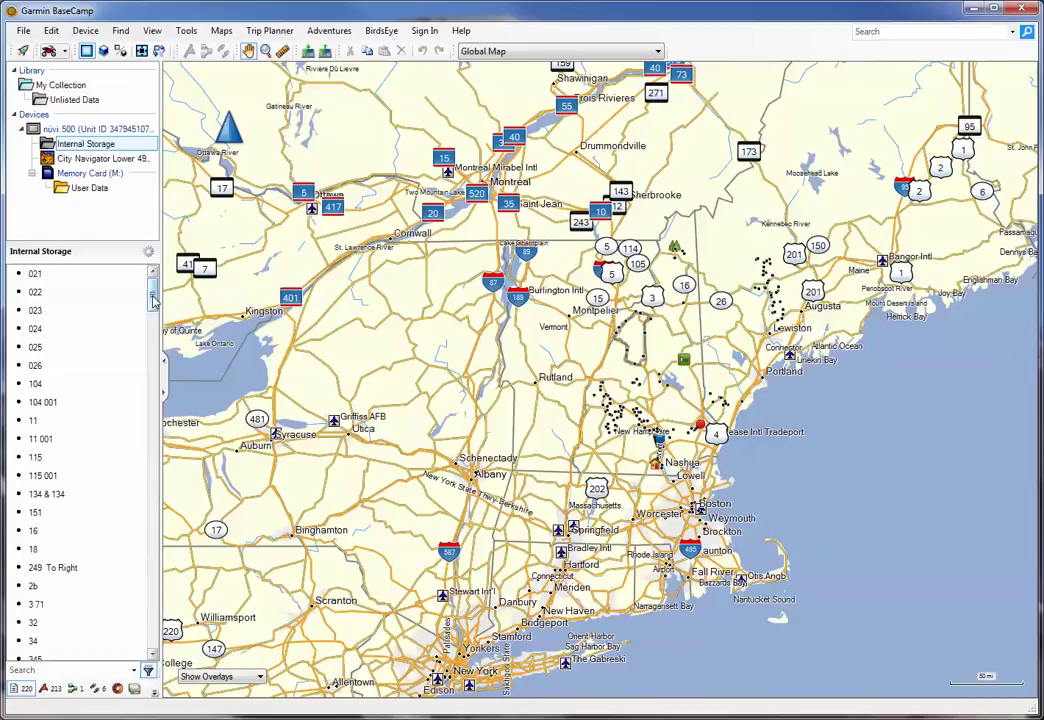
scroll(150, 345, "down", 10)
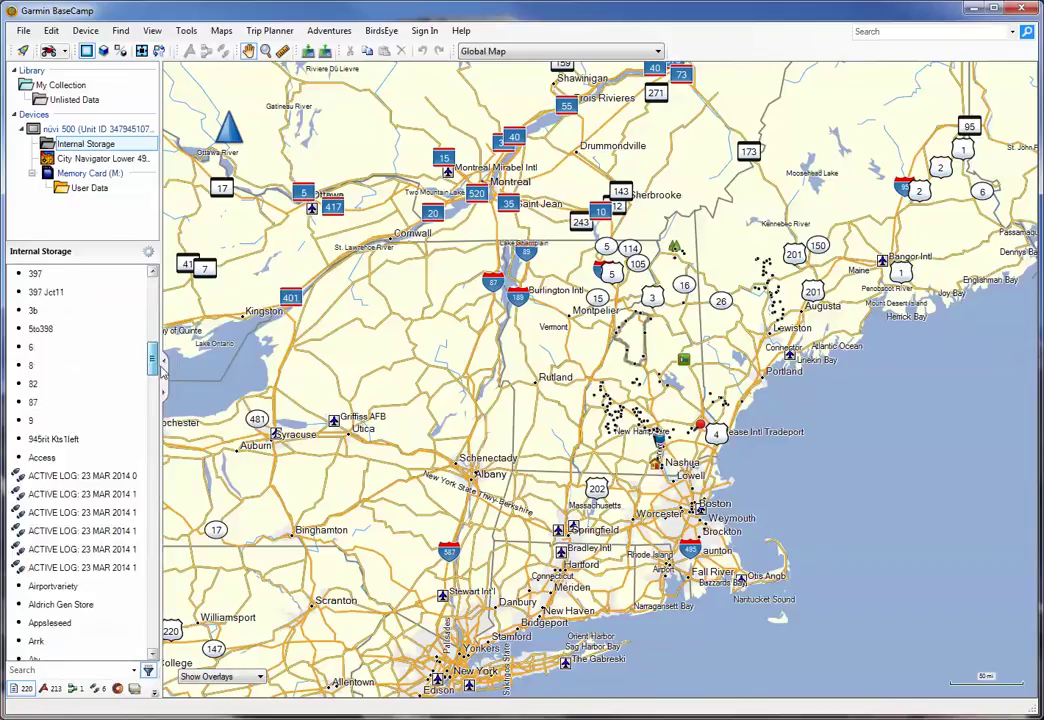
left_click_drag(152, 365, 124, 240)
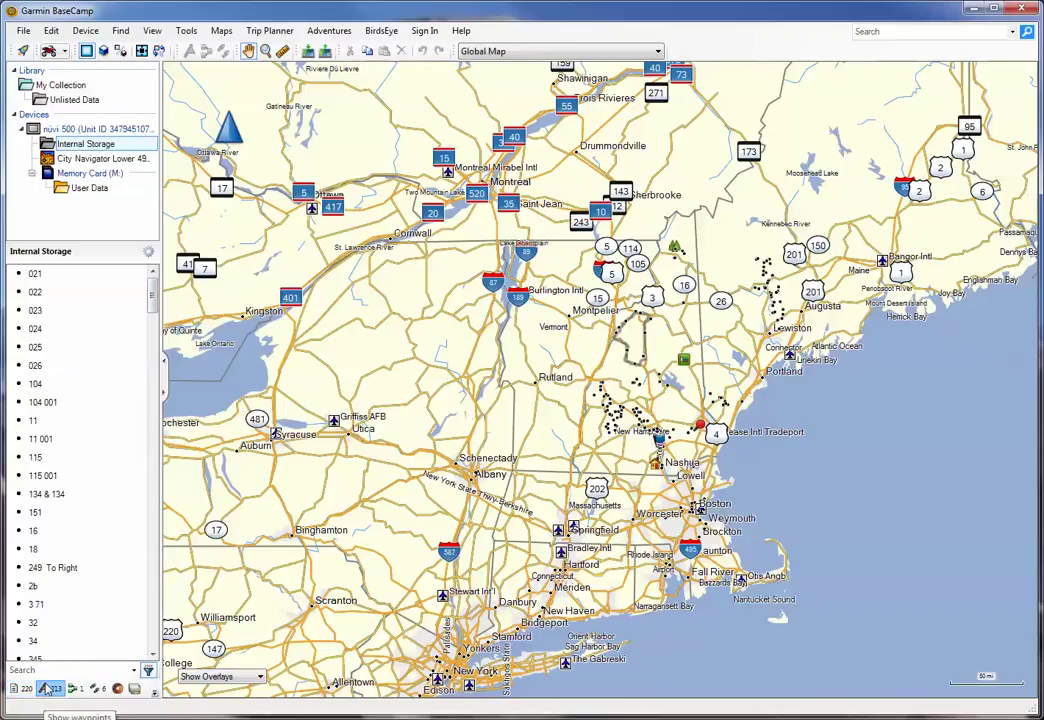
- Filter the internal storage list by waypoints, by routes, and finally by tracks
left_click_drag(150, 296, 152, 325)
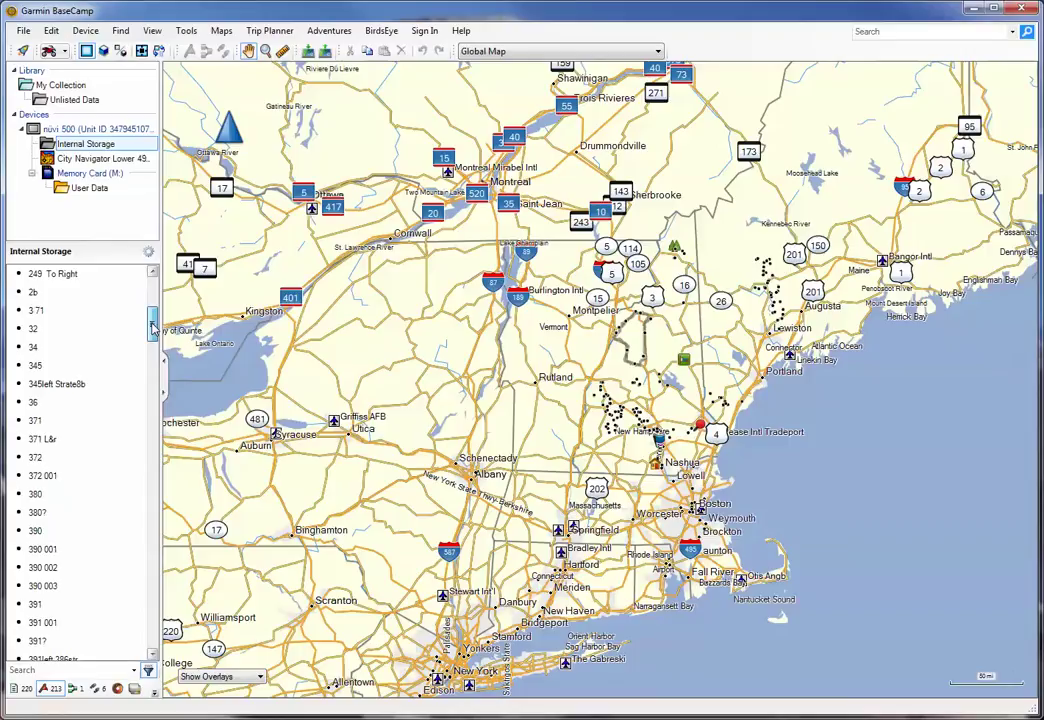
left_click(75, 688)
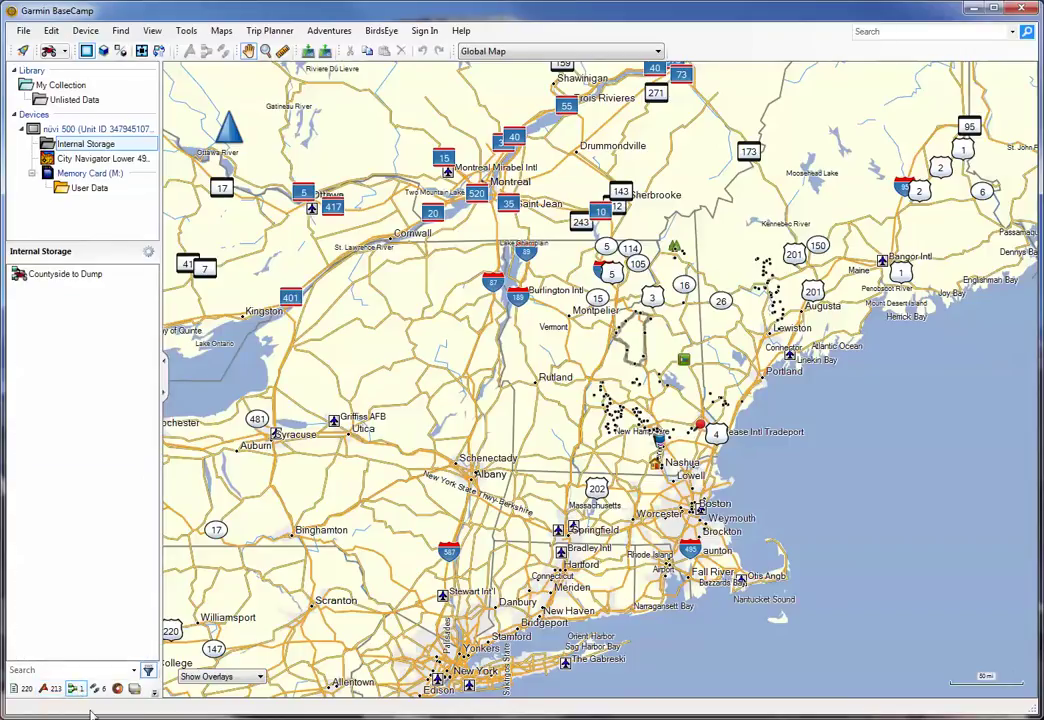
left_click(96, 689)
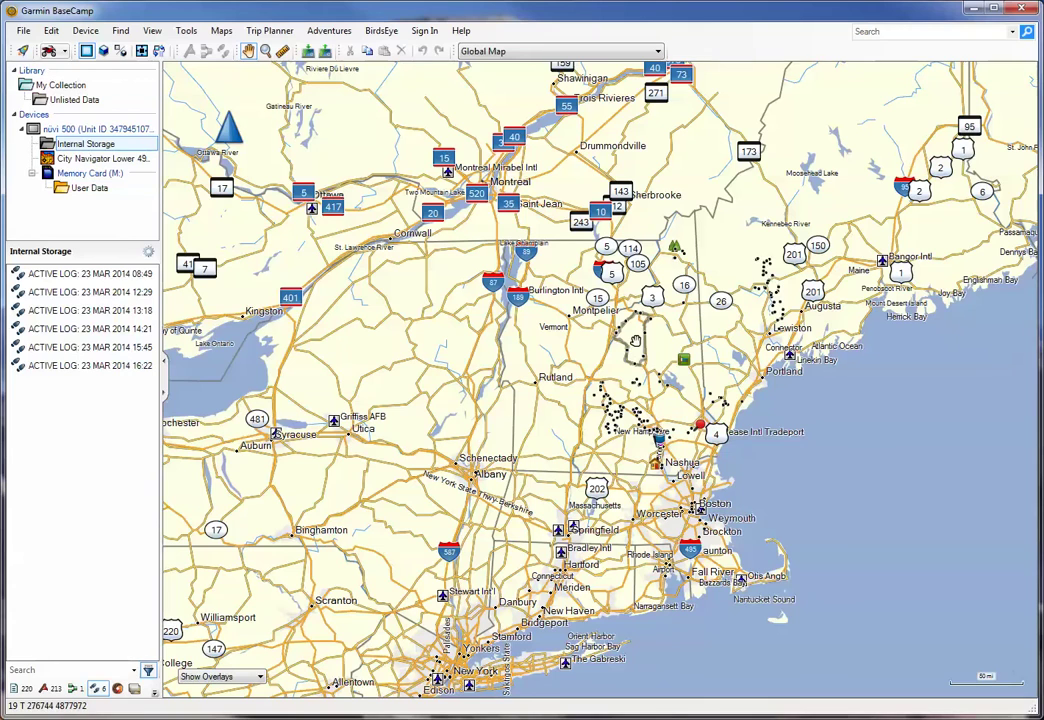
- Examine each of the ACTIVE LOG tracks from 23 MAR 2014 on the map, one after another
scroll(602, 369, "up", 3)
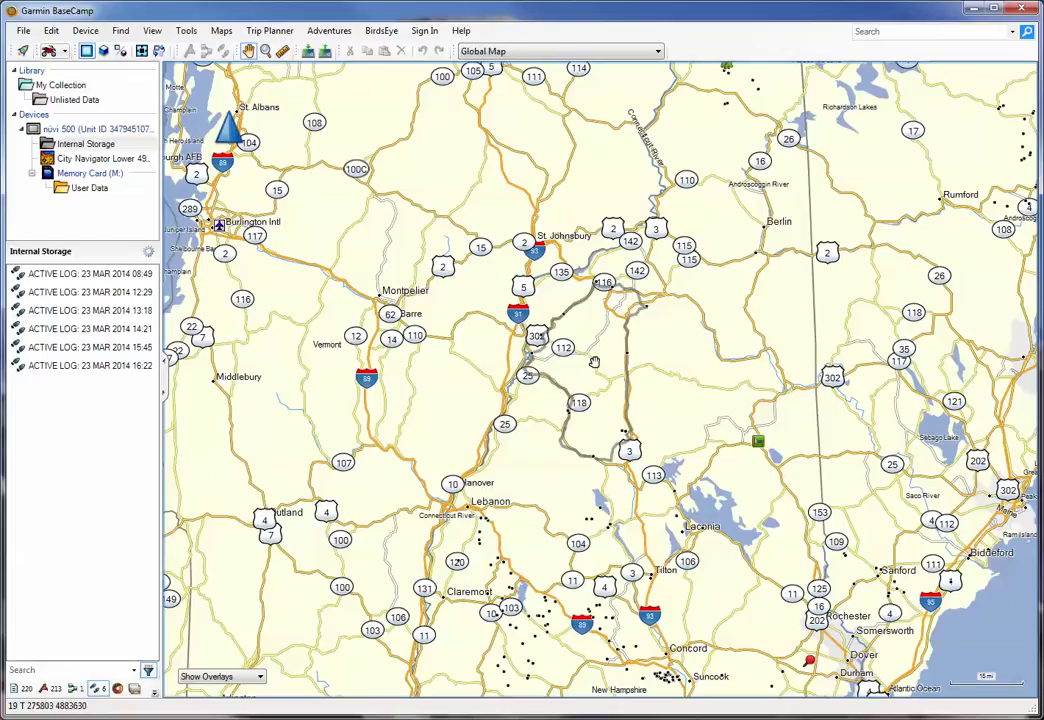
scroll(594, 362, "up", 1)
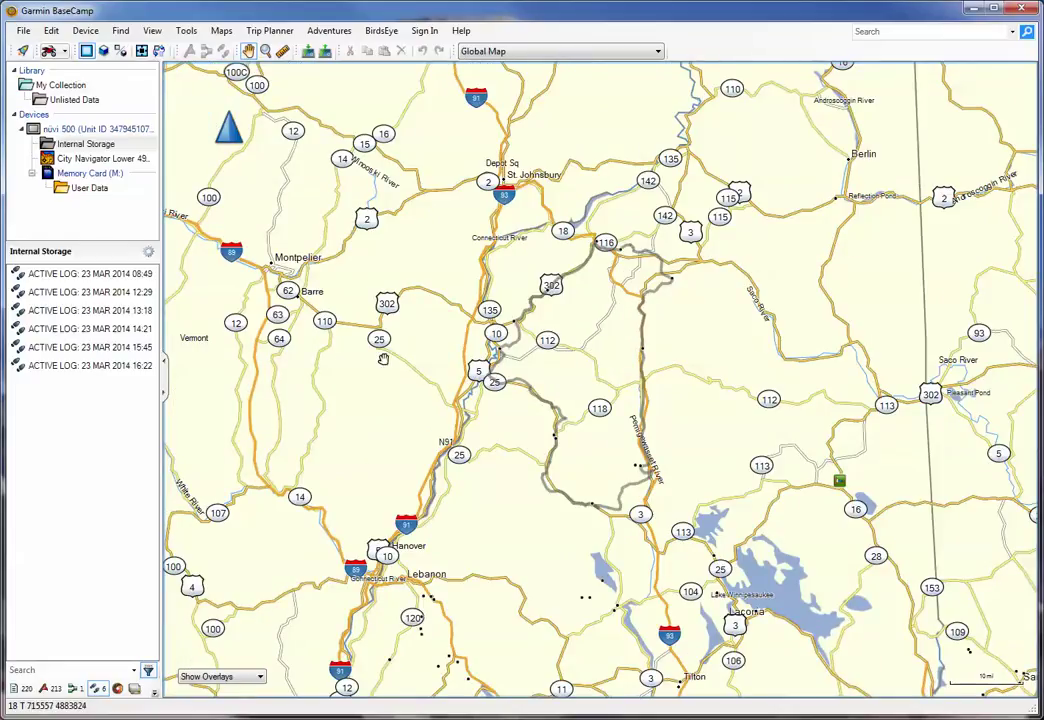
left_click(77, 275)
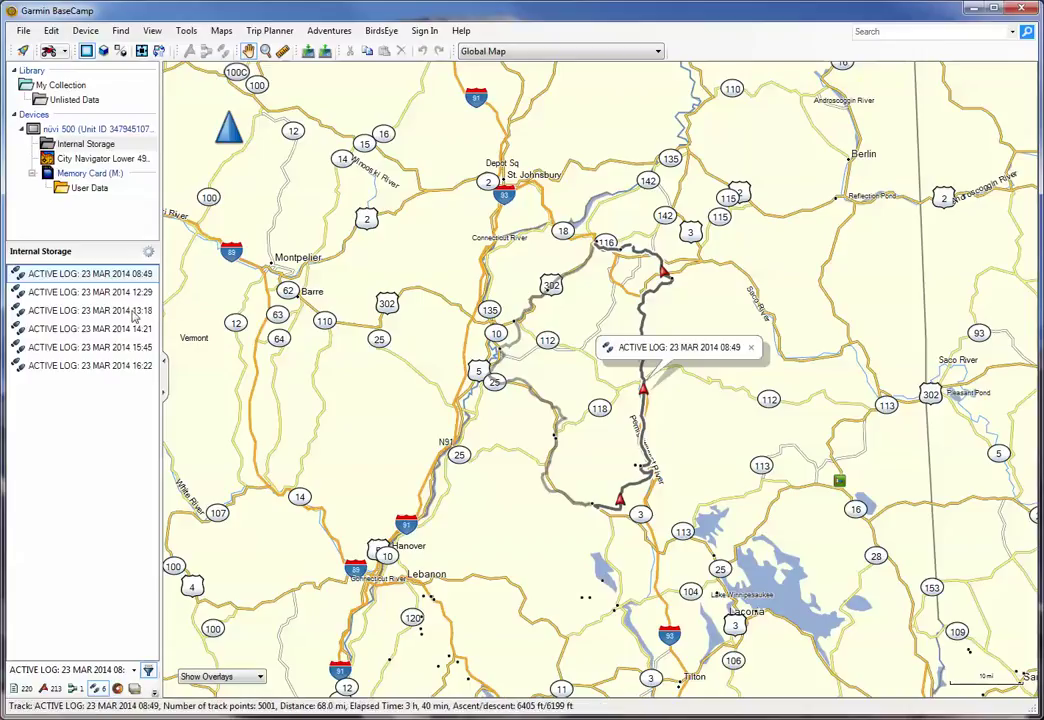
left_click(583, 258)
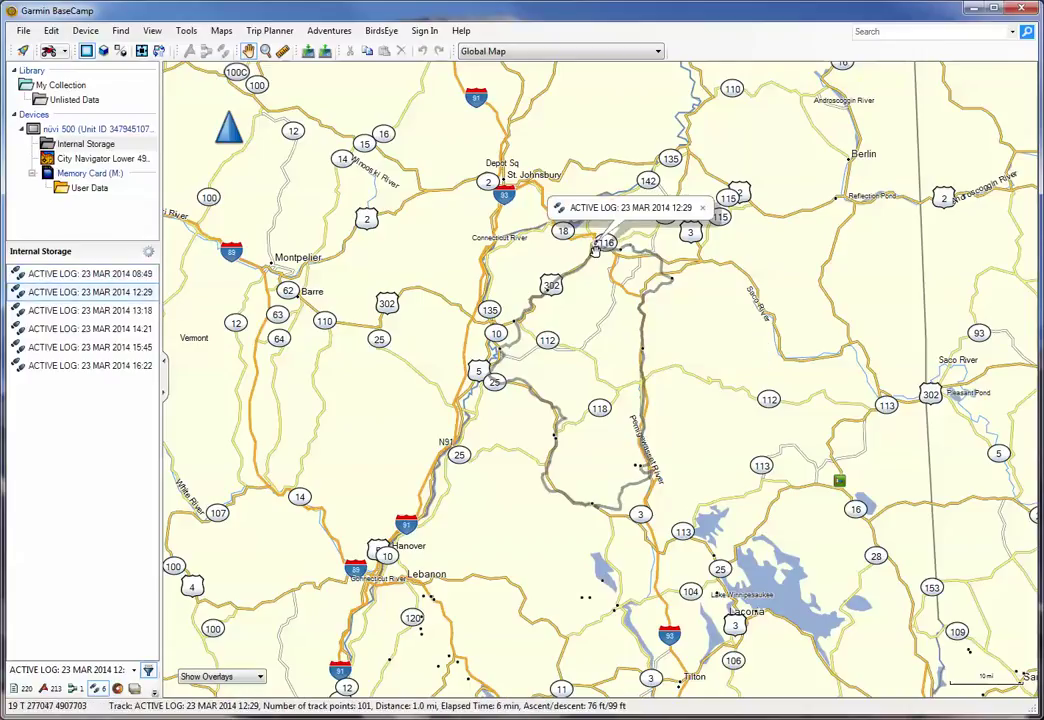
left_click(76, 310)
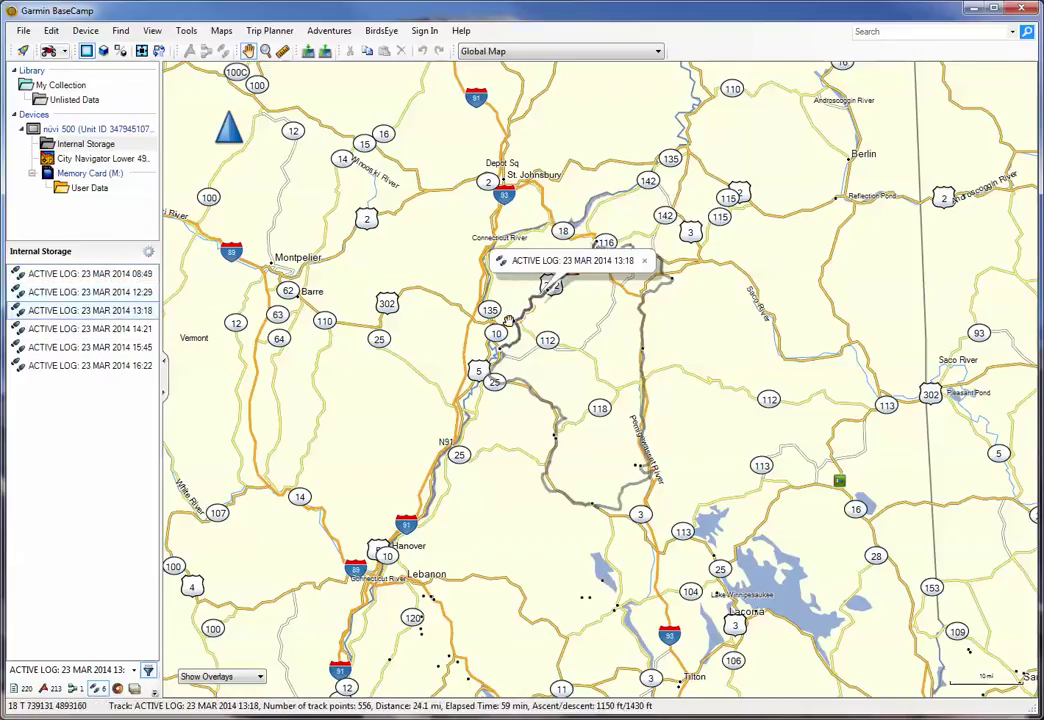
left_click(511, 404)
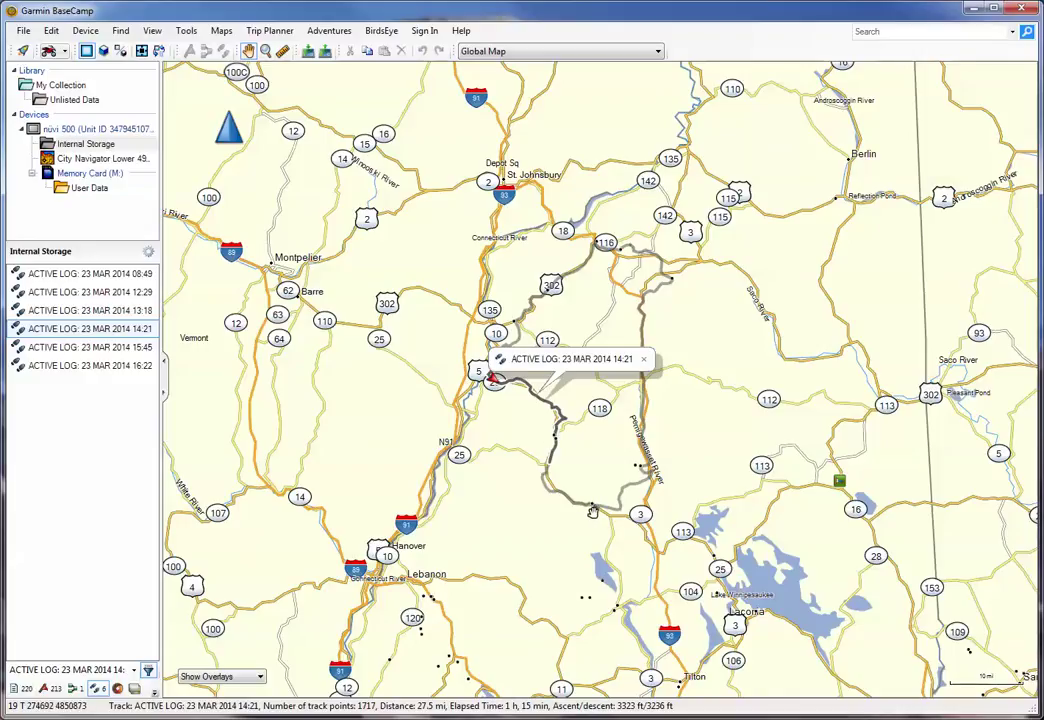
left_click(92, 347)
left_click(92, 366)
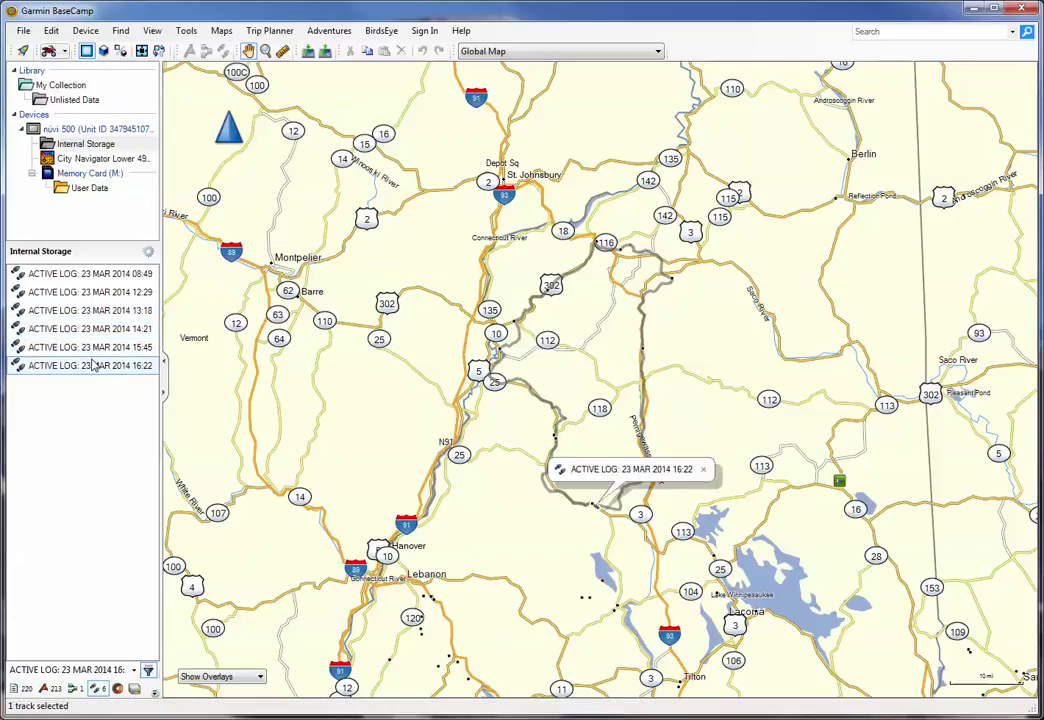
- Open the properties of the ACTIVE LOG: 23 MAR 2014 15:45 track and view its elevation graph
double_click(84, 347)
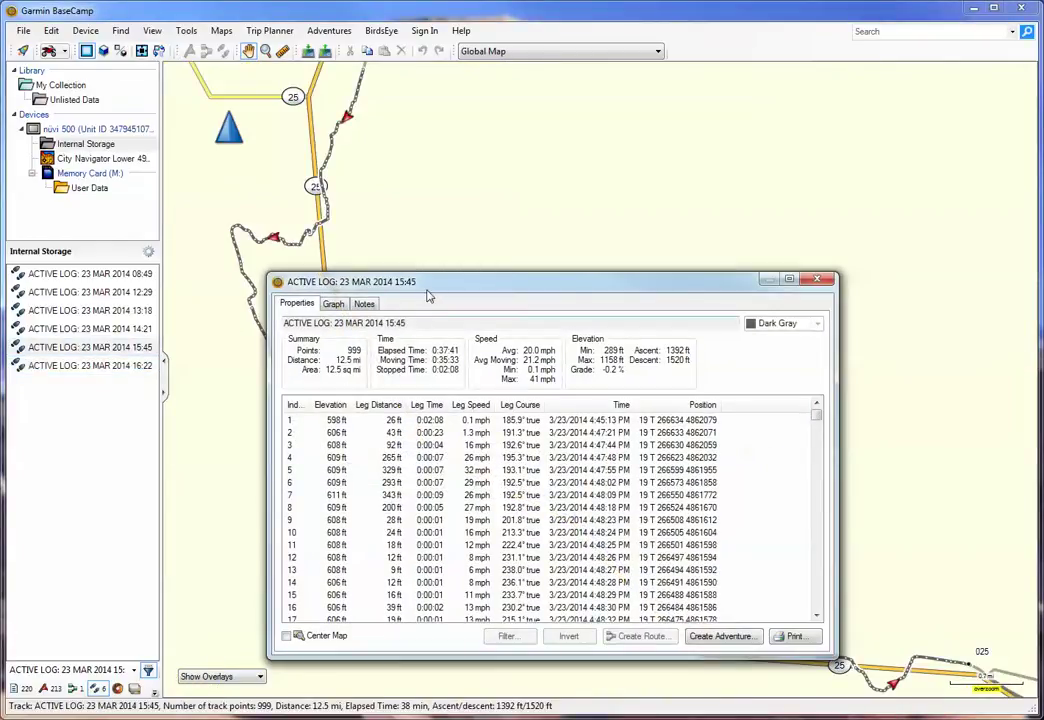
left_click_drag(426, 288, 415, 236)
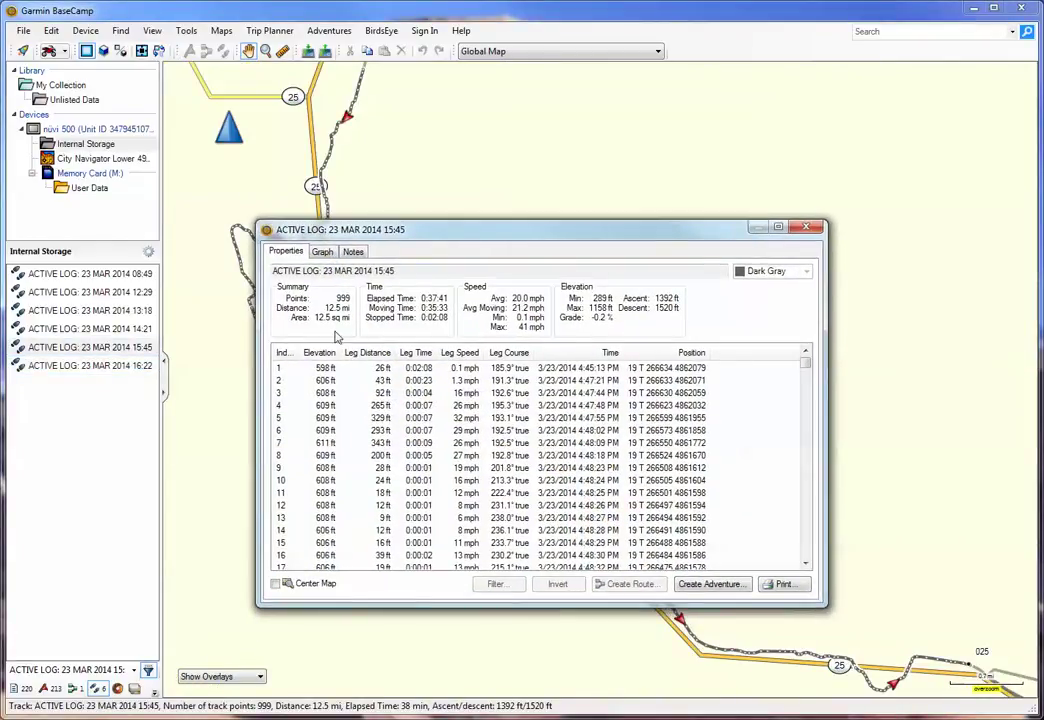
left_click(322, 255)
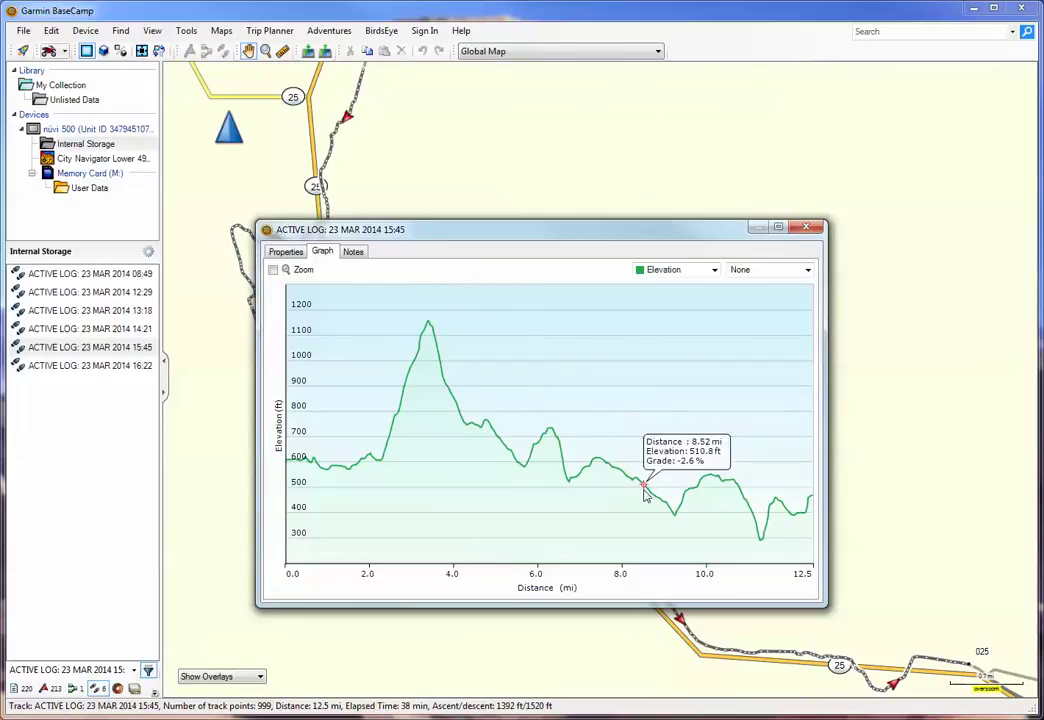
- Show Speed in the track's graph, review the track point properties again, and close the track window
left_click(715, 270)
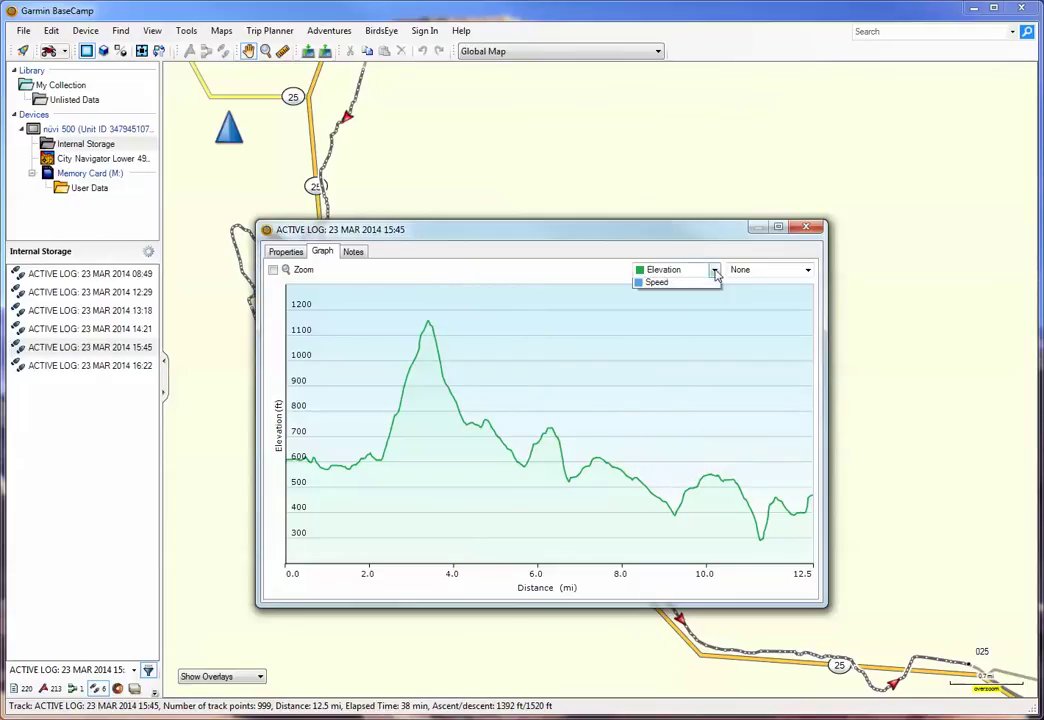
left_click(658, 283)
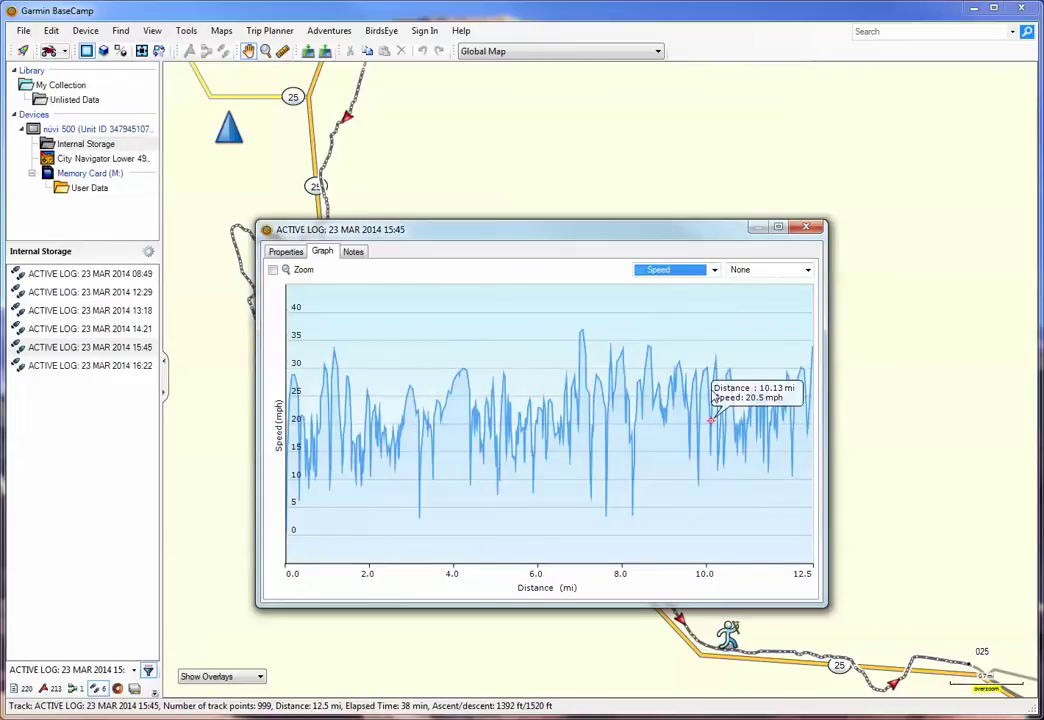
left_click(284, 252)
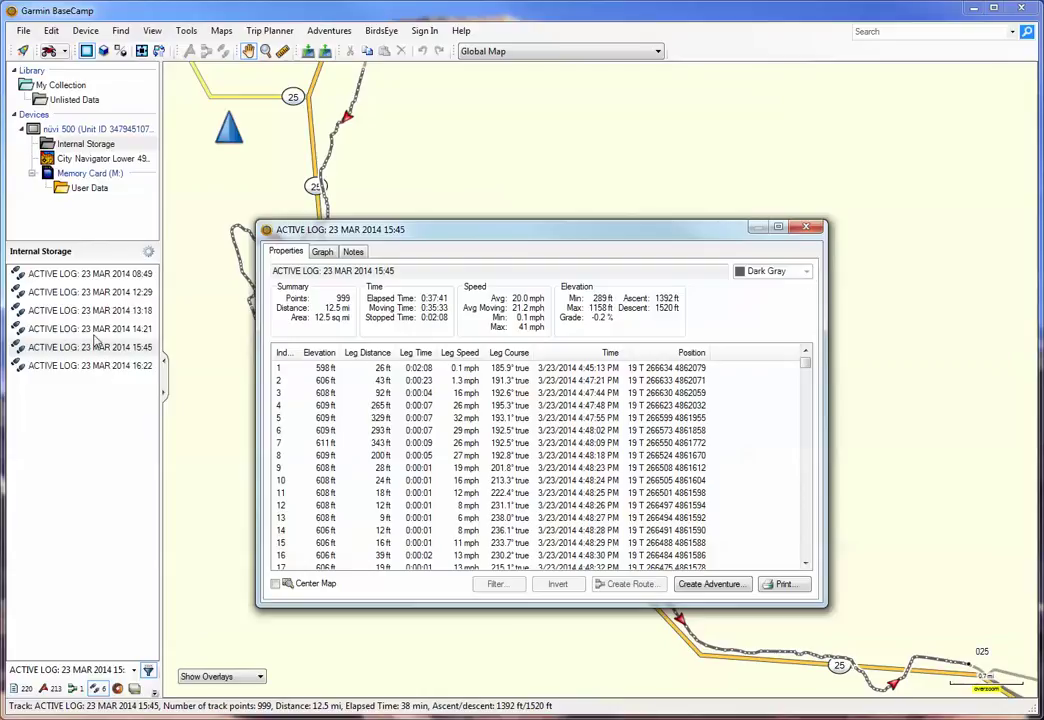
left_click(806, 227)
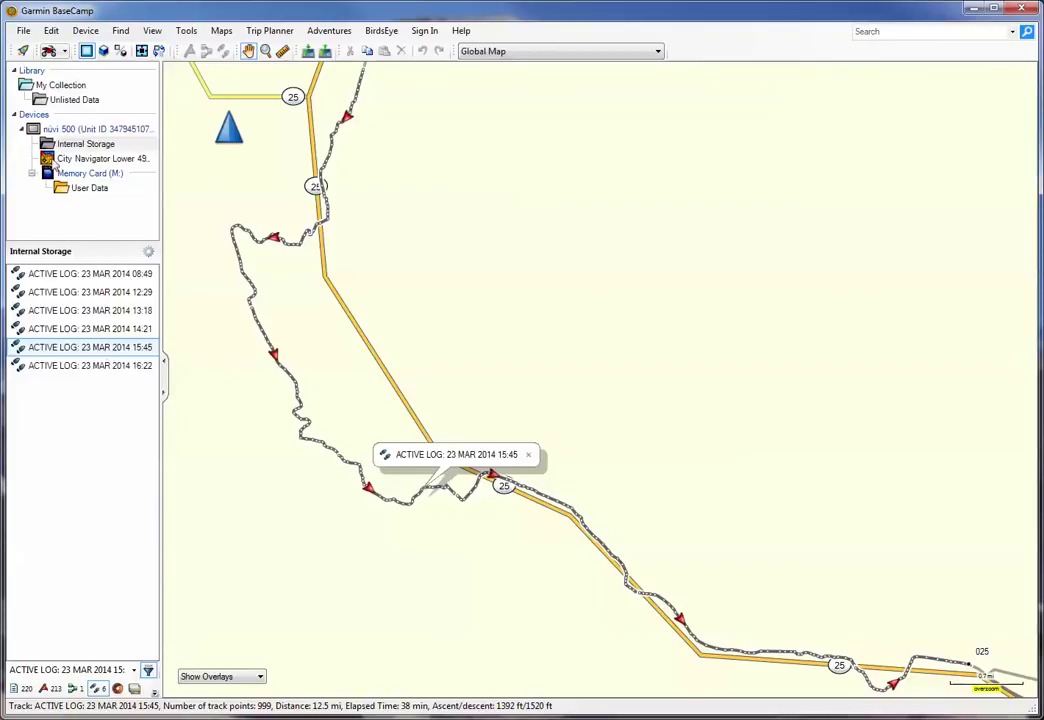
- Create a new list named My Tracks in My Collection
left_click(42, 87)
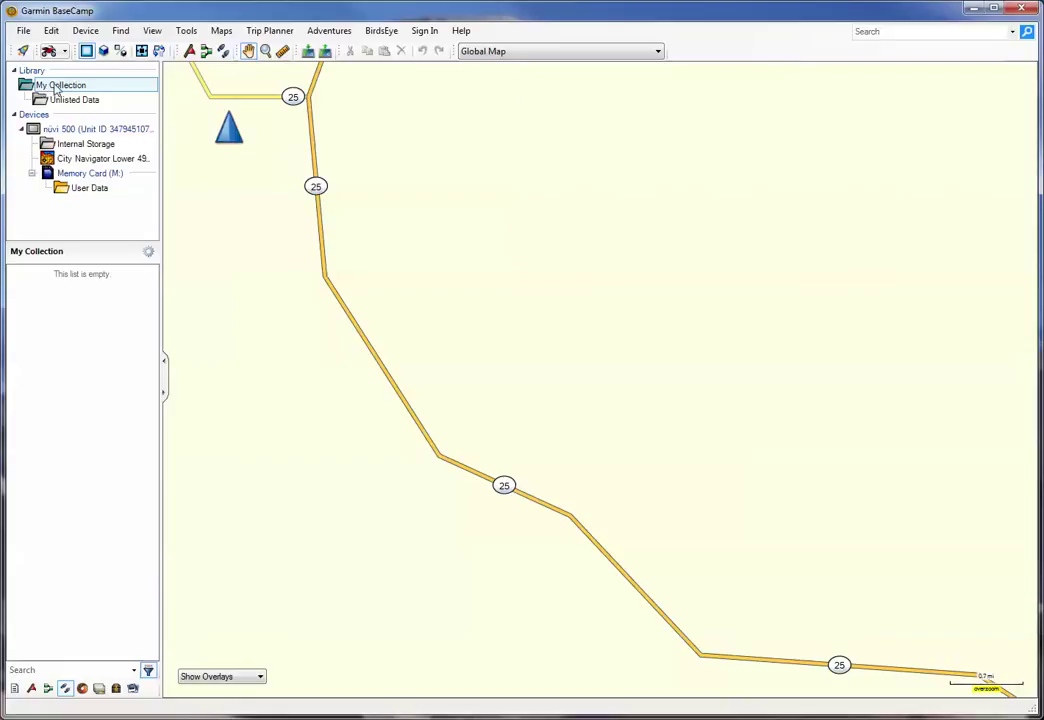
right_click(57, 88)
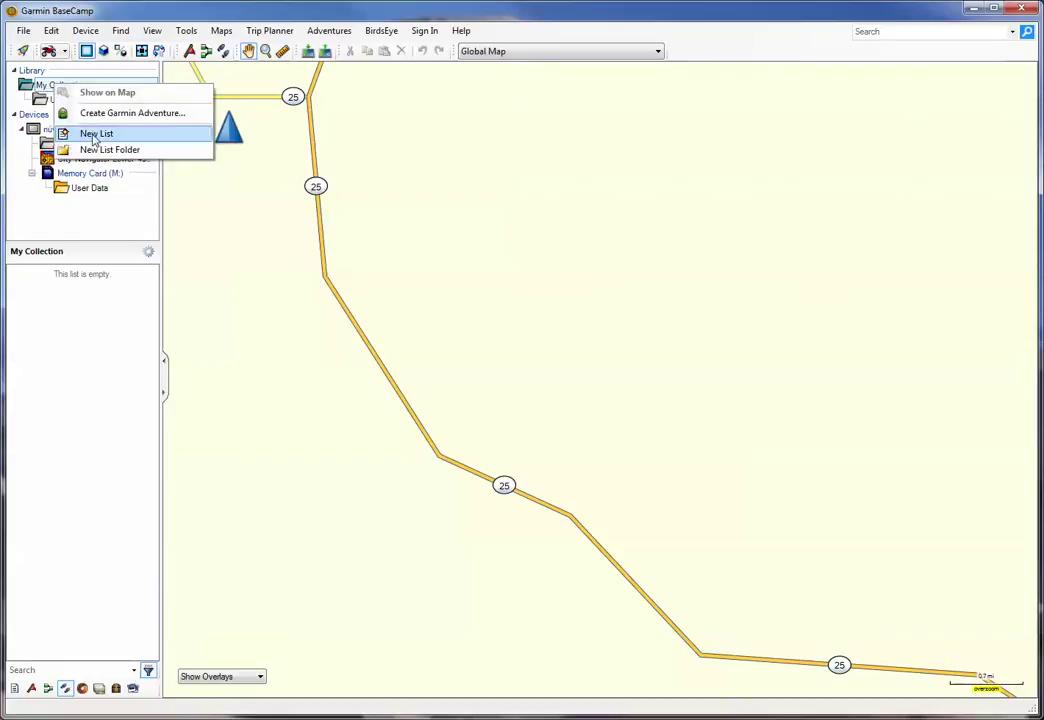
left_click(95, 135)
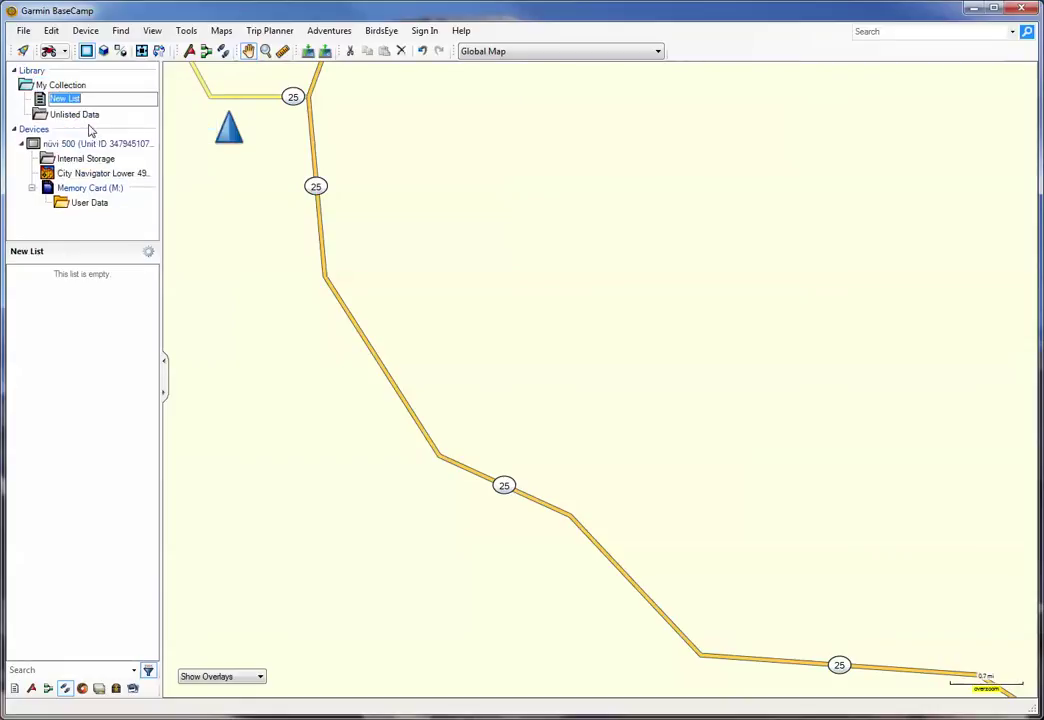
type("My Tracks")
key("Return")
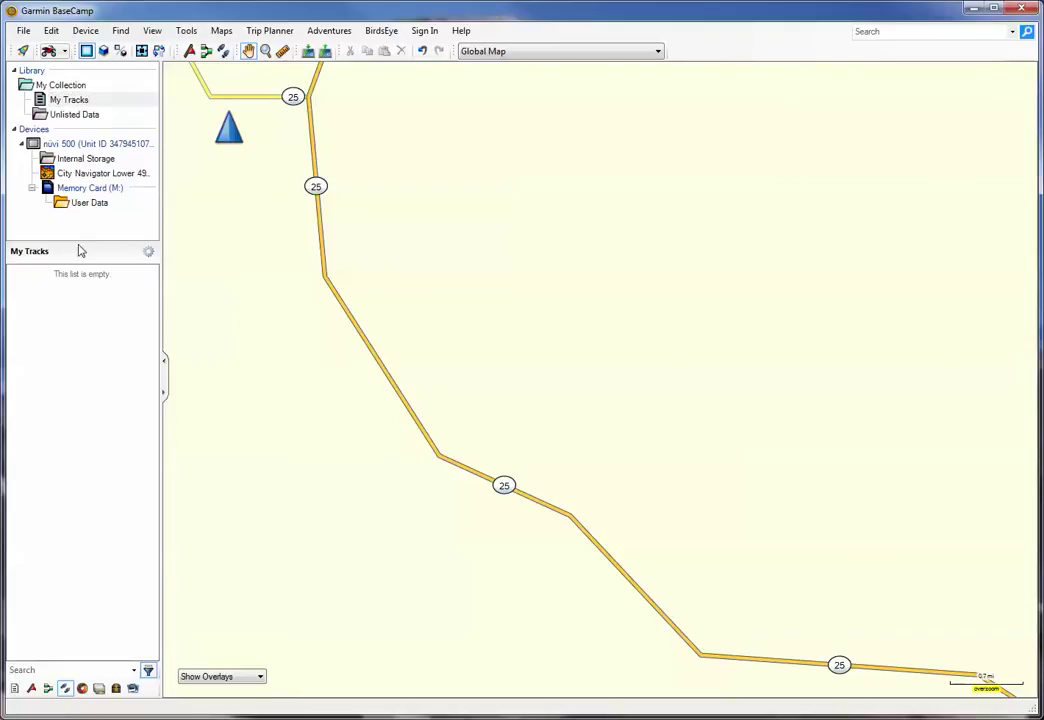
- Copy all the ACTIVE LOG tracks of 23 MAR 2014 from the nüvi's Internal Storage into the My Tracks list and open that list
left_click(72, 160)
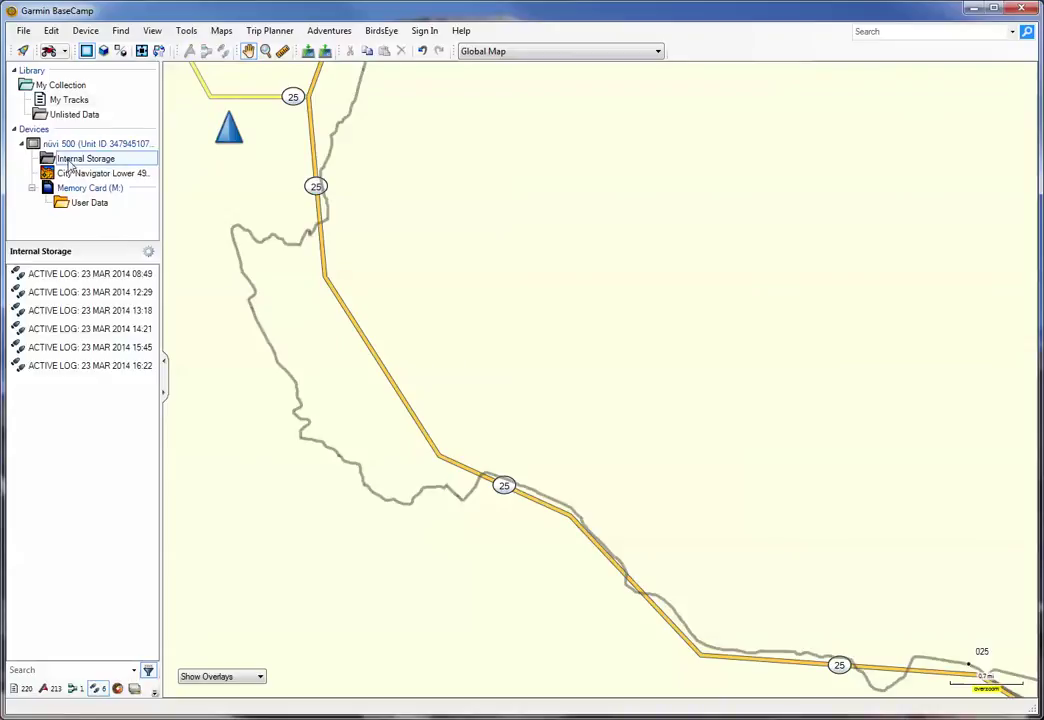
left_click(40, 273)
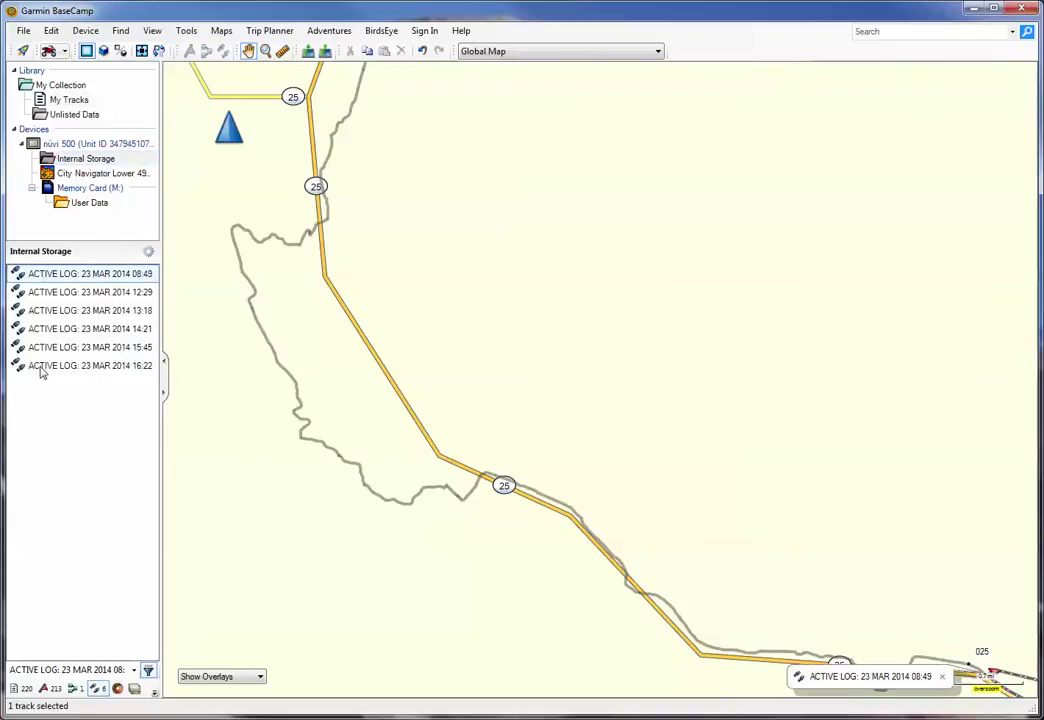
left_click(41, 367, "shift")
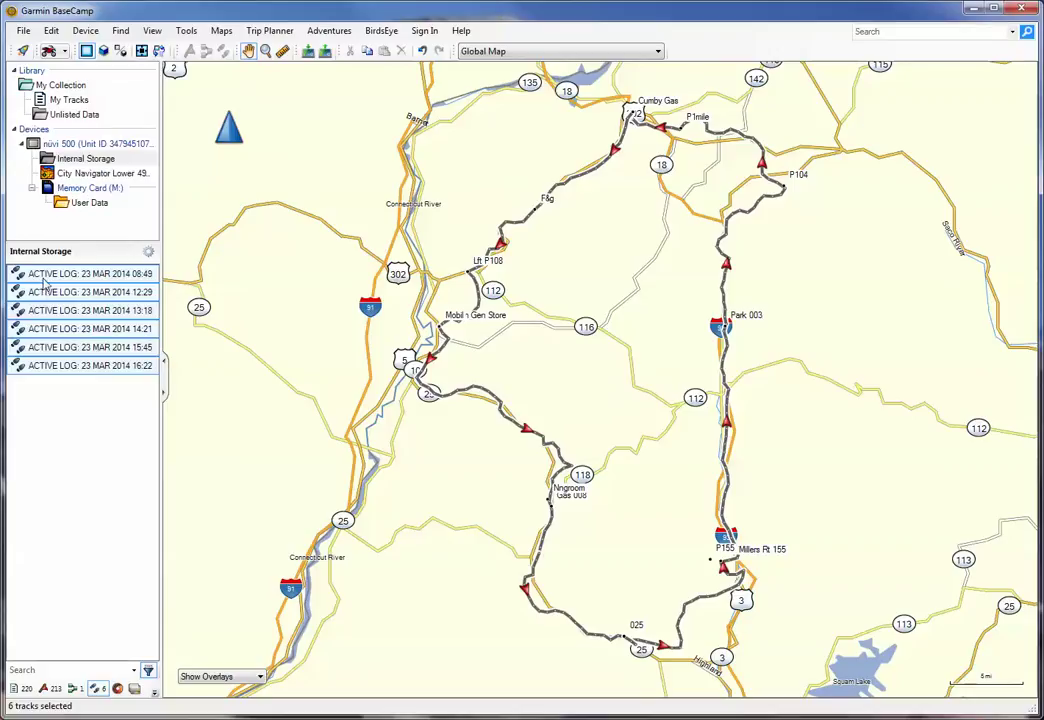
left_click_drag(45, 282, 71, 101)
left_click(59, 104)
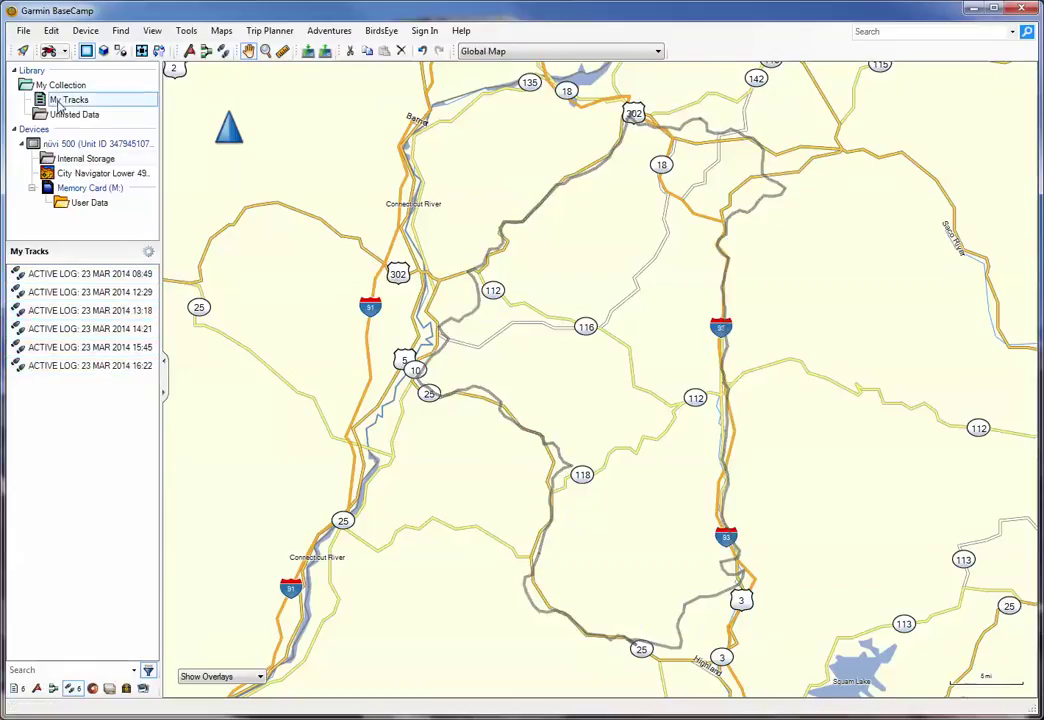
- Check the copied ACTIVE LOG tracks in My Tracks by highlighting them on the map one at a time
left_click(73, 364)
left_click(73, 347)
left_click(71, 310)
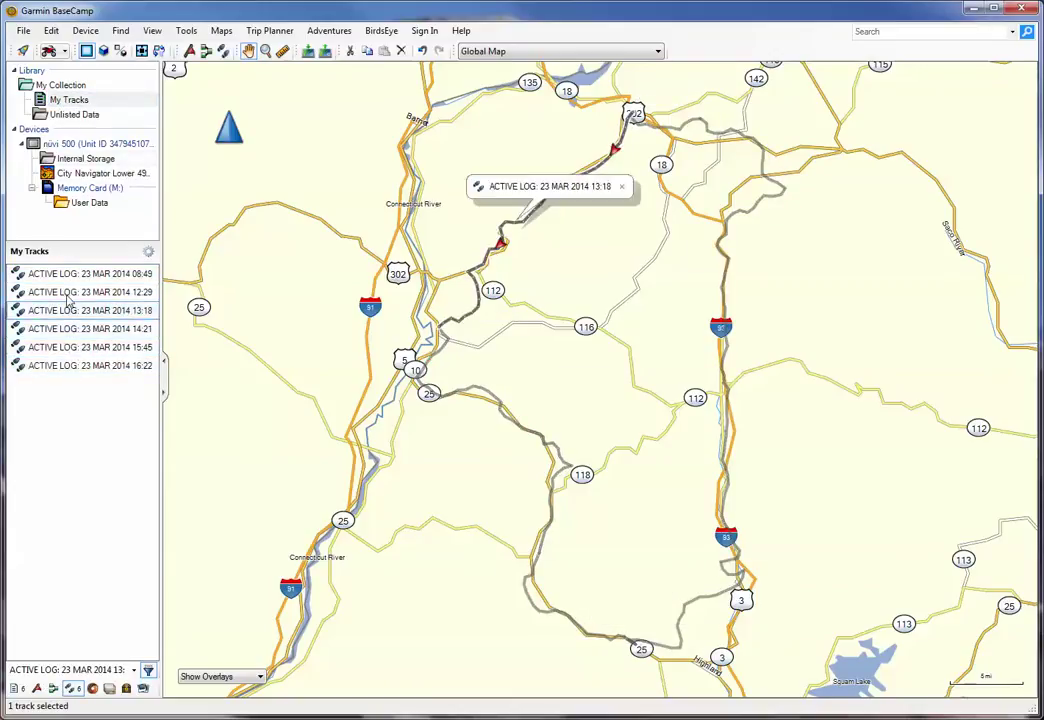
left_click(70, 292)
left_click(70, 277)
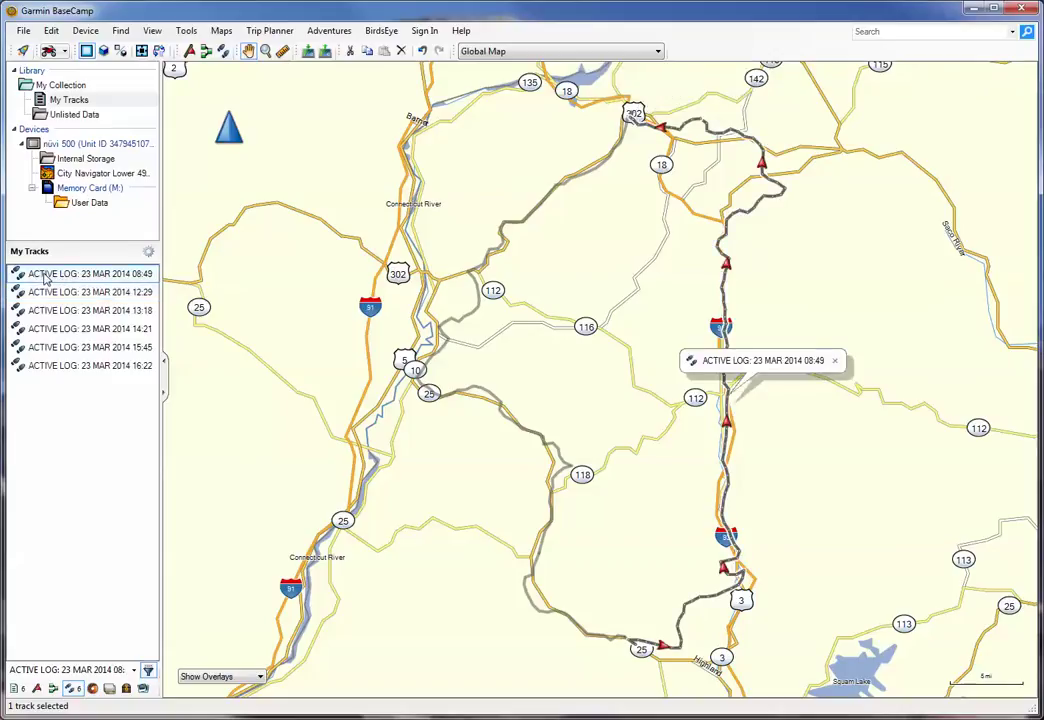
- Join all the ACTIVE LOG tracks in My Tracks into one track, keeping their listed order, and delete the originals
left_click(45, 367, "shift")
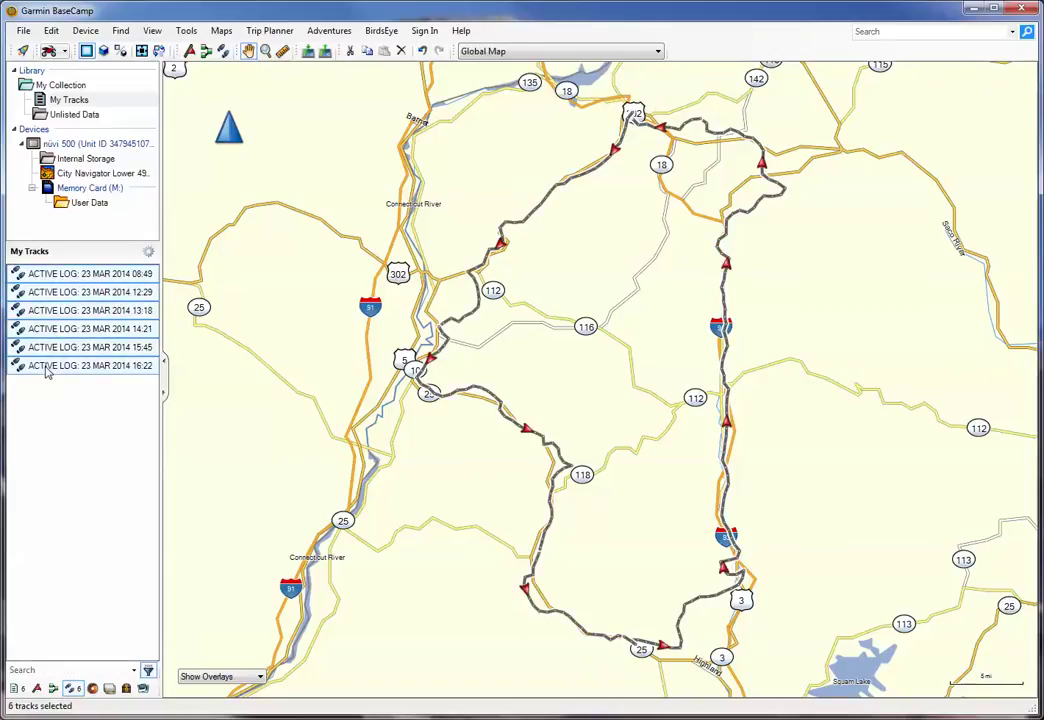
right_click(45, 368)
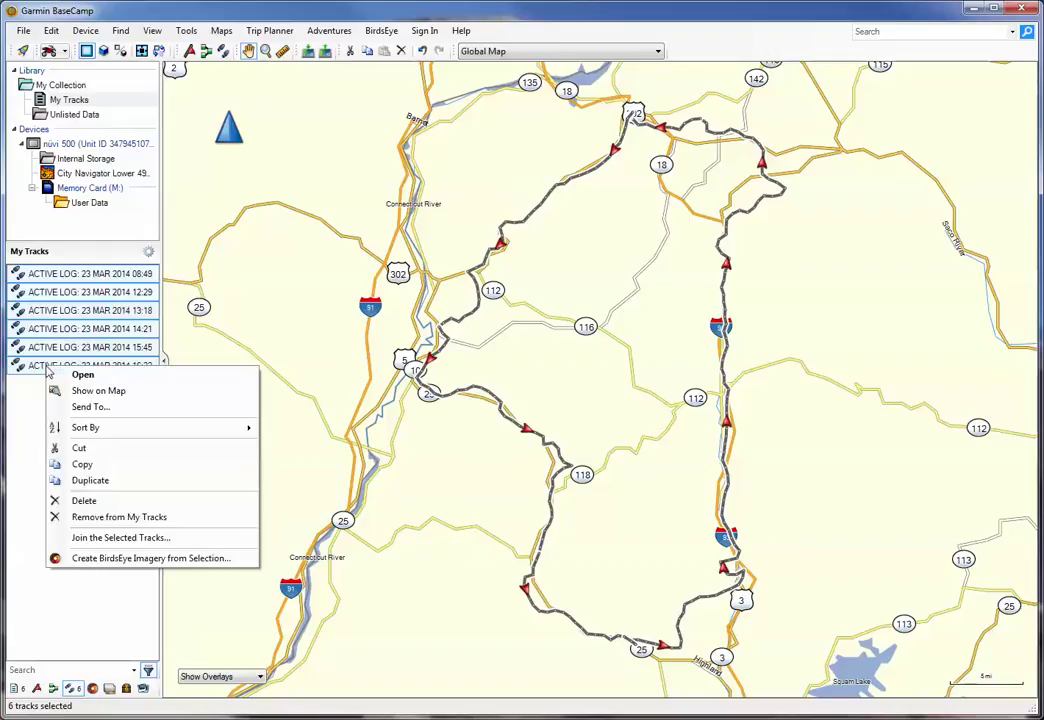
left_click(119, 540)
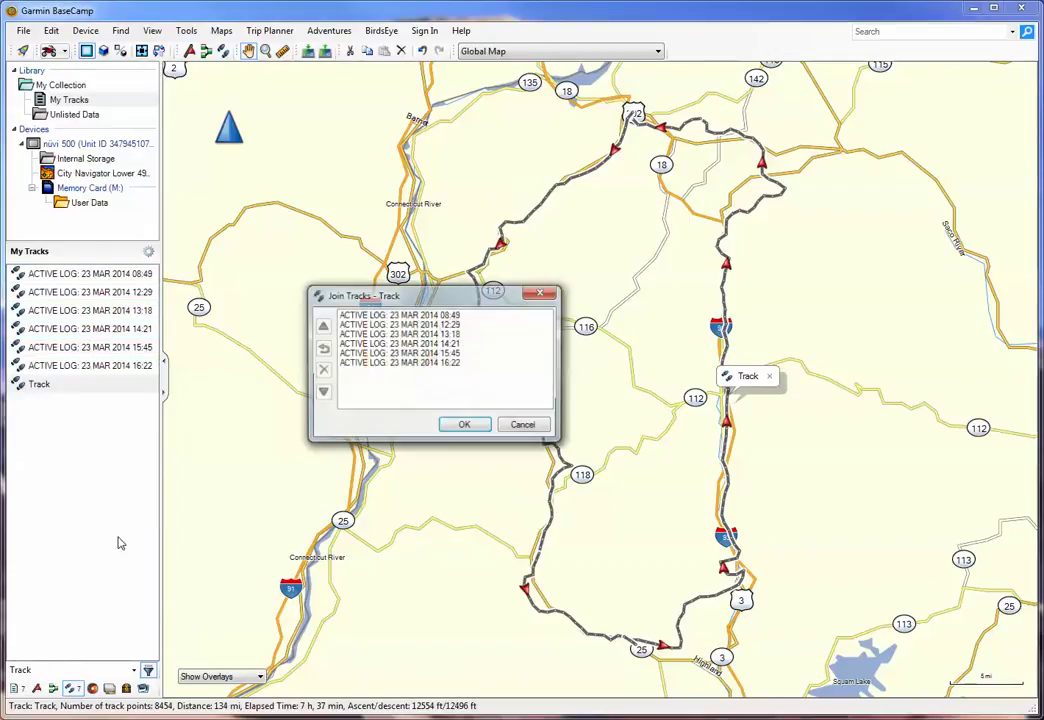
left_click(465, 426)
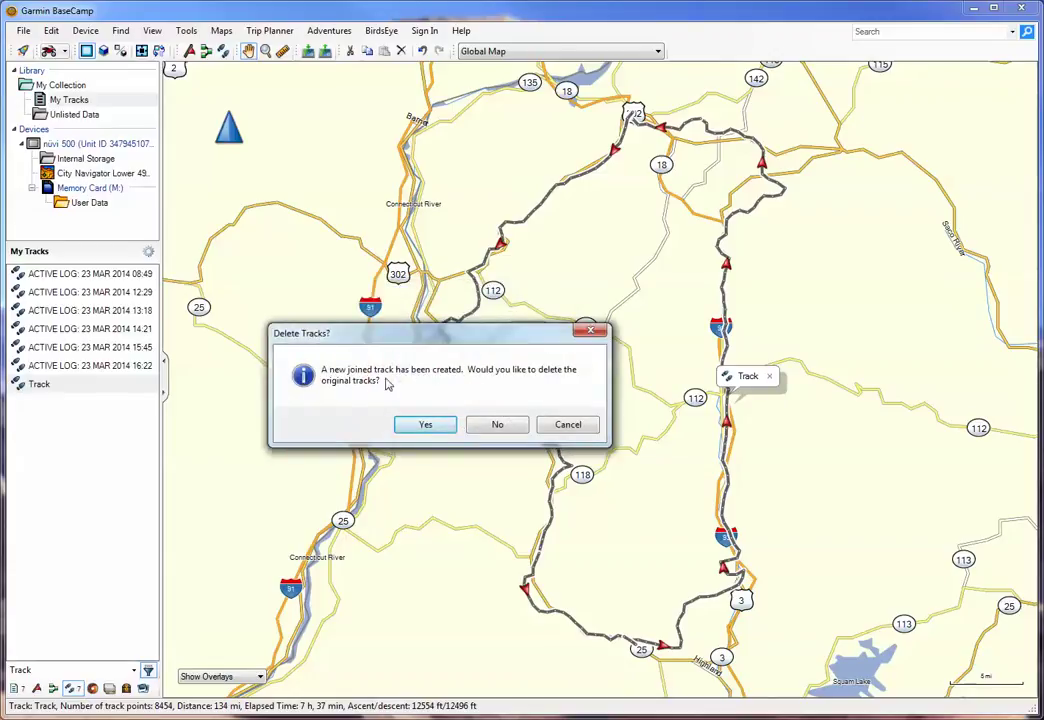
left_click(426, 425)
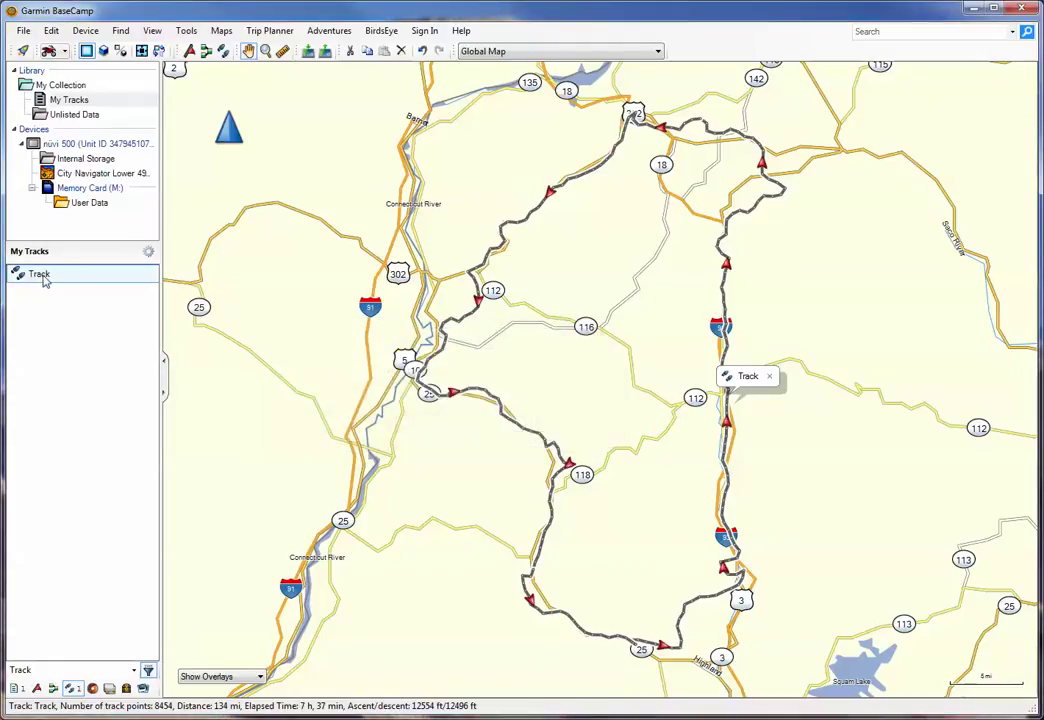
left_click(40, 274)
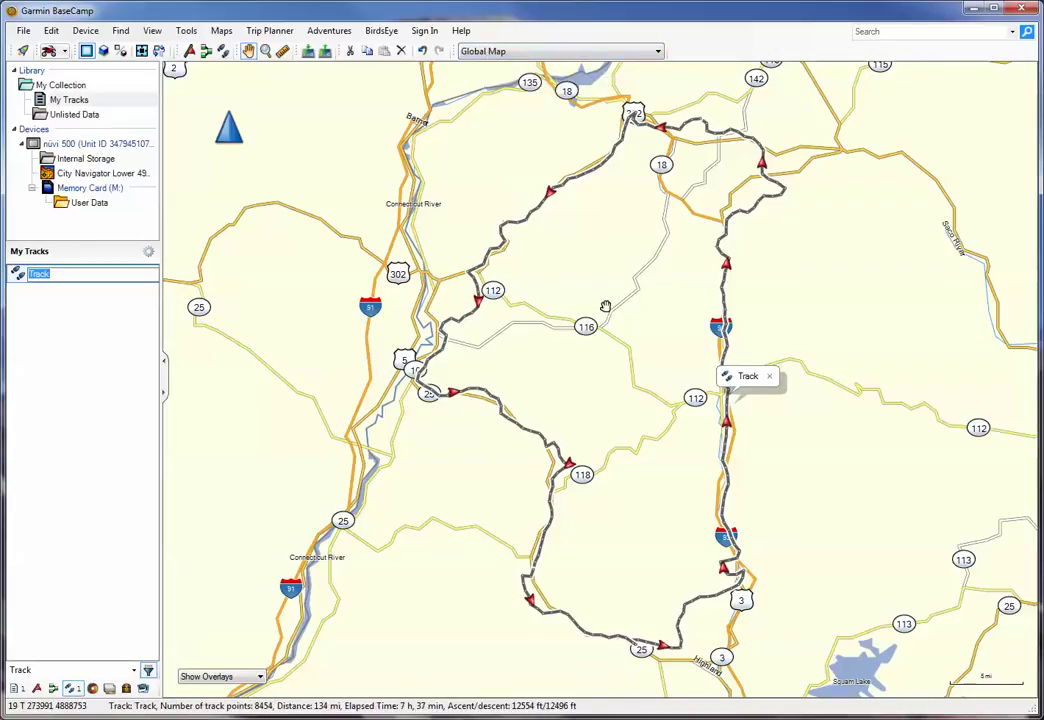
key("Return")
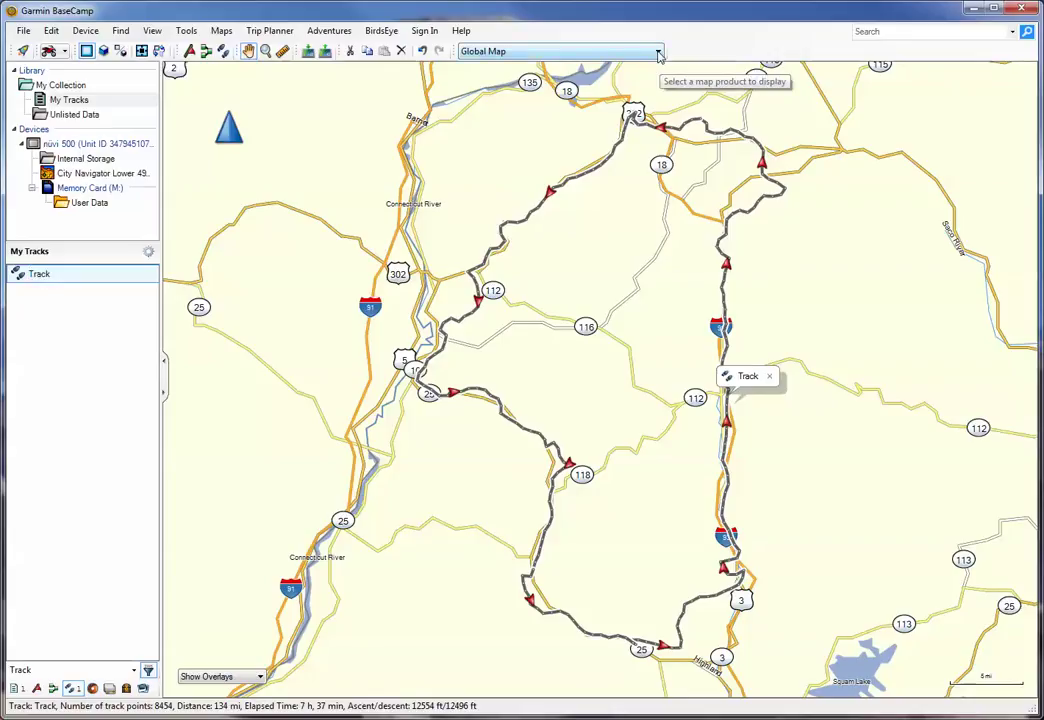
- Switch the map product to GPS Trailmasters Snowmobile New England V8.0 and inspect the joined track closely around trail Primary 104
left_click(658, 53)
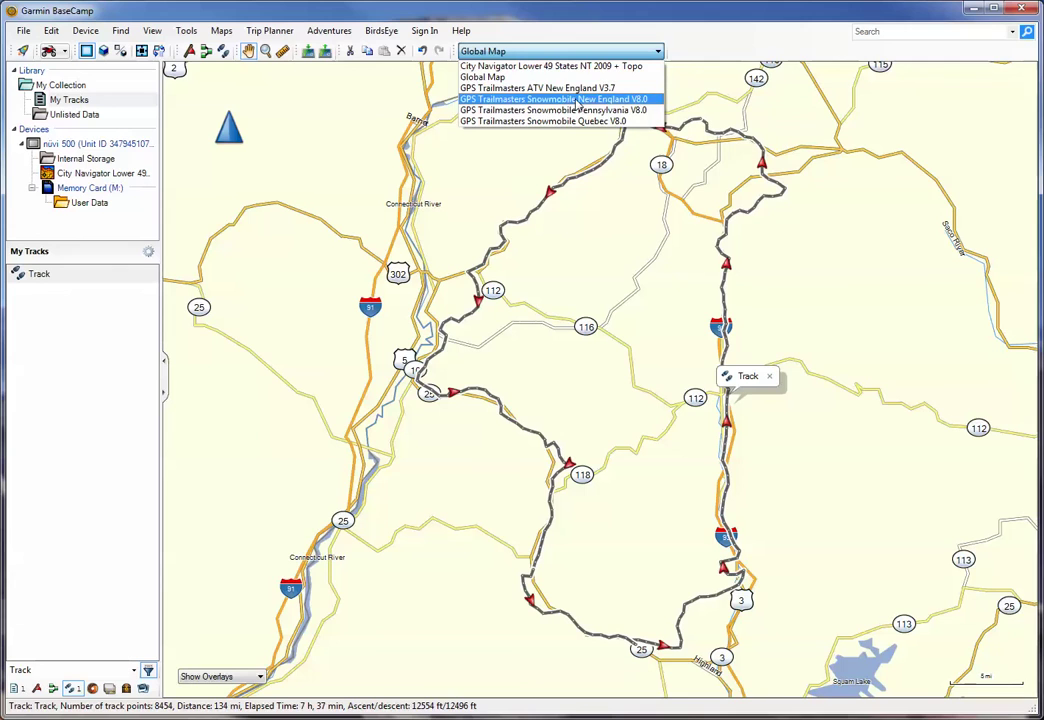
left_click(577, 101)
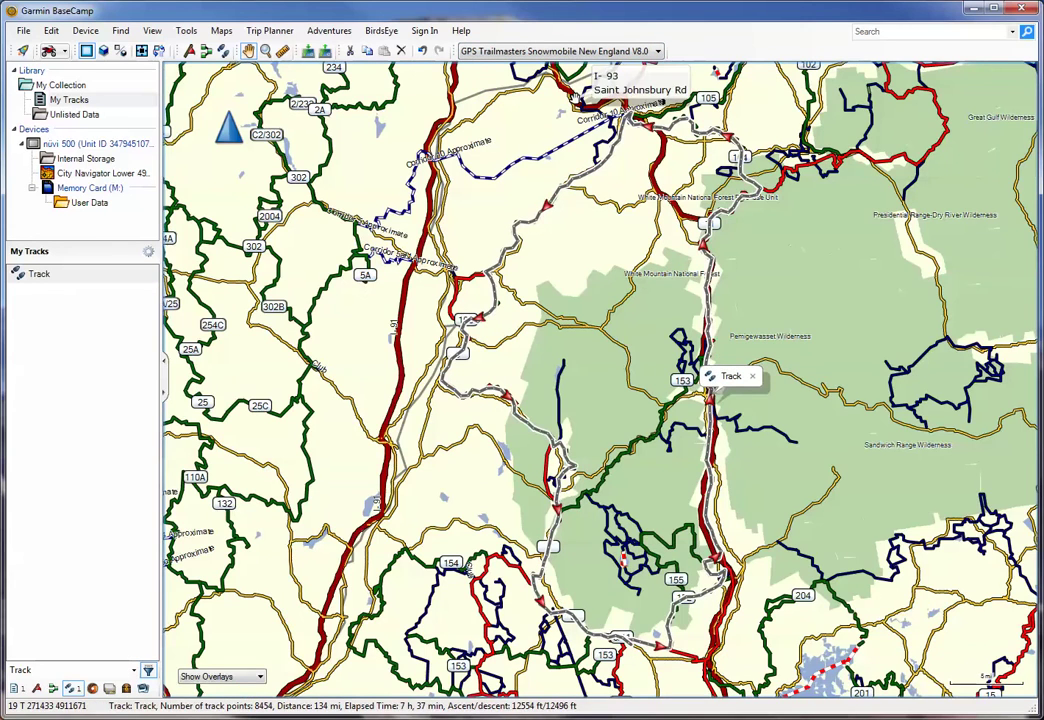
left_click_drag(477, 173, 462, 205)
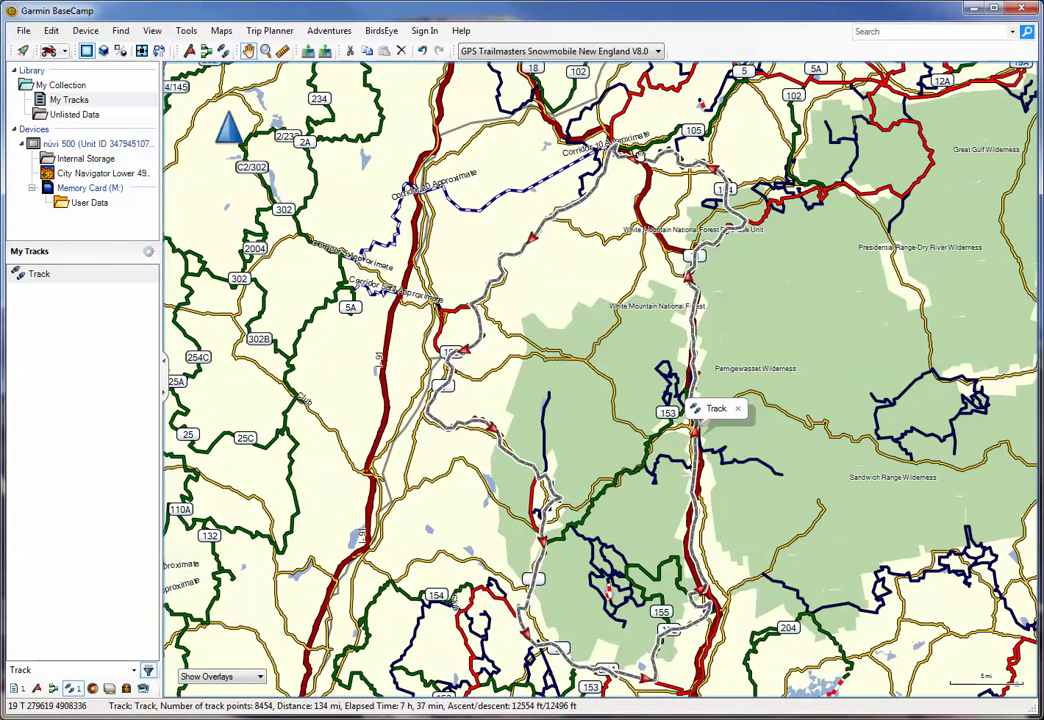
scroll(664, 152, "up", 2)
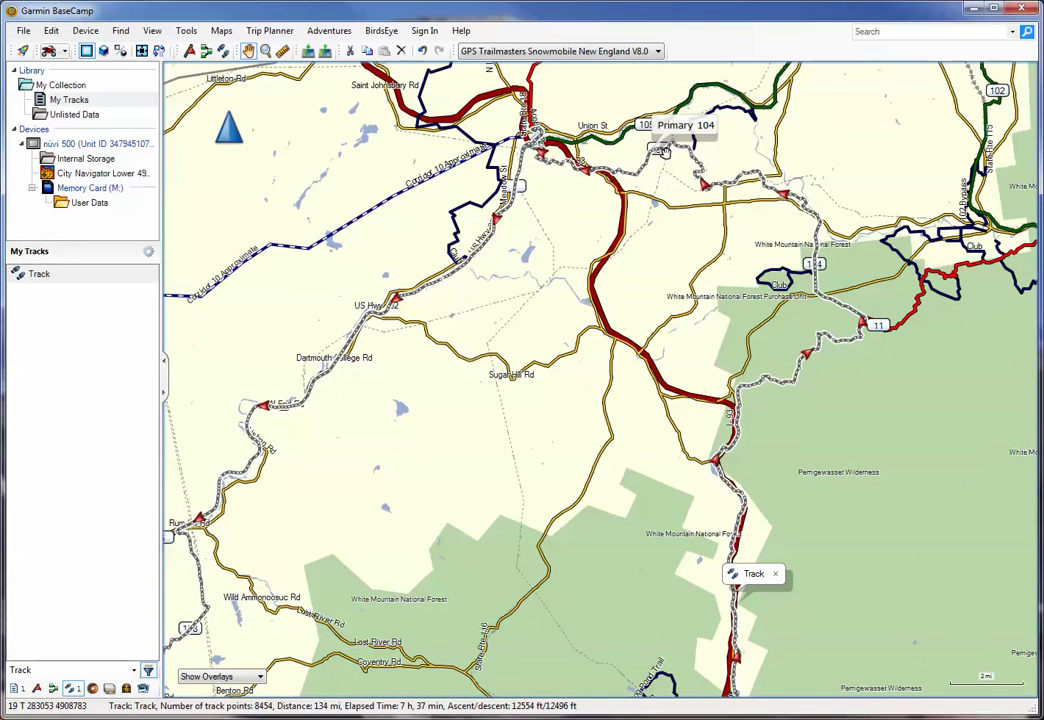
left_click_drag(455, 133, 458, 164)
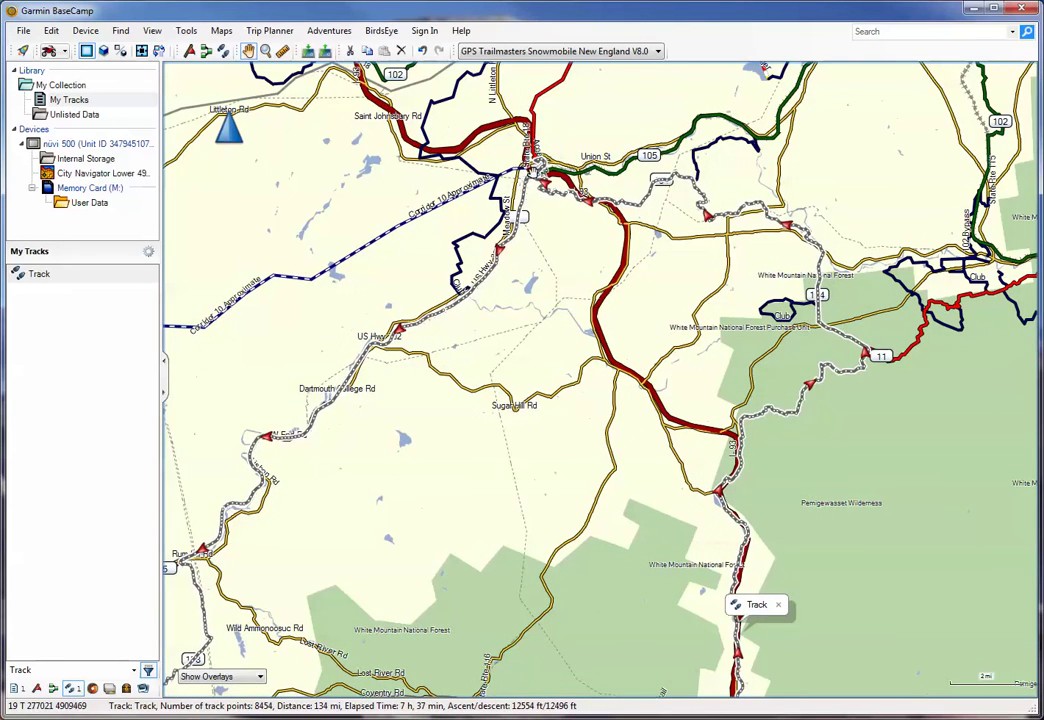
scroll(545, 175, "up", 5)
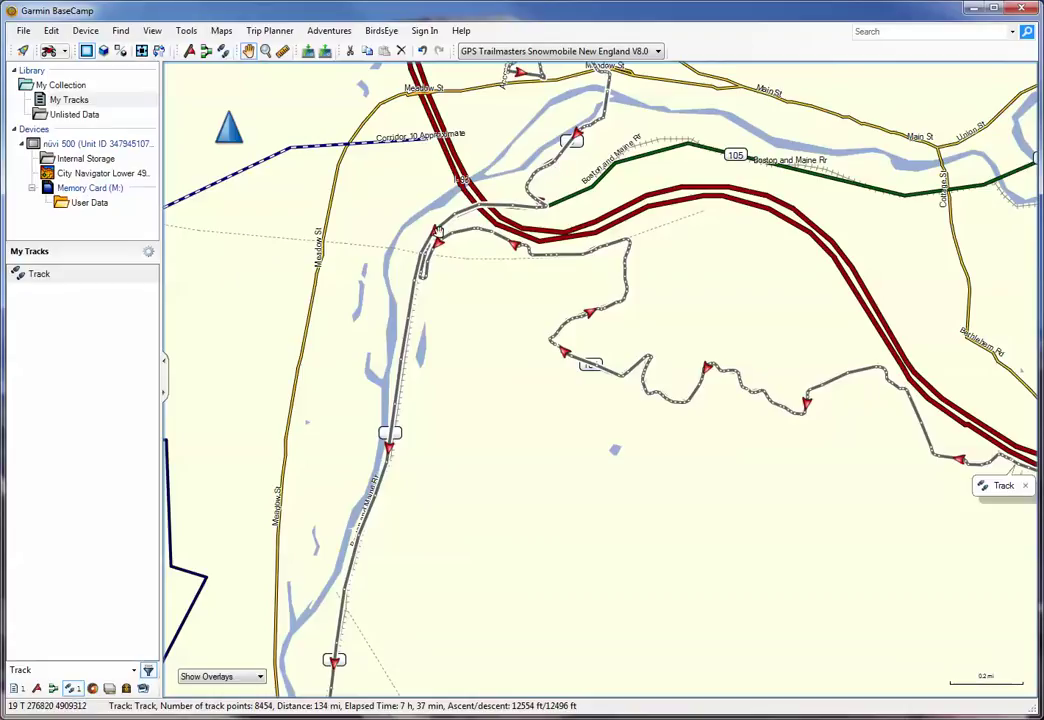
scroll(585, 316, "up", 2)
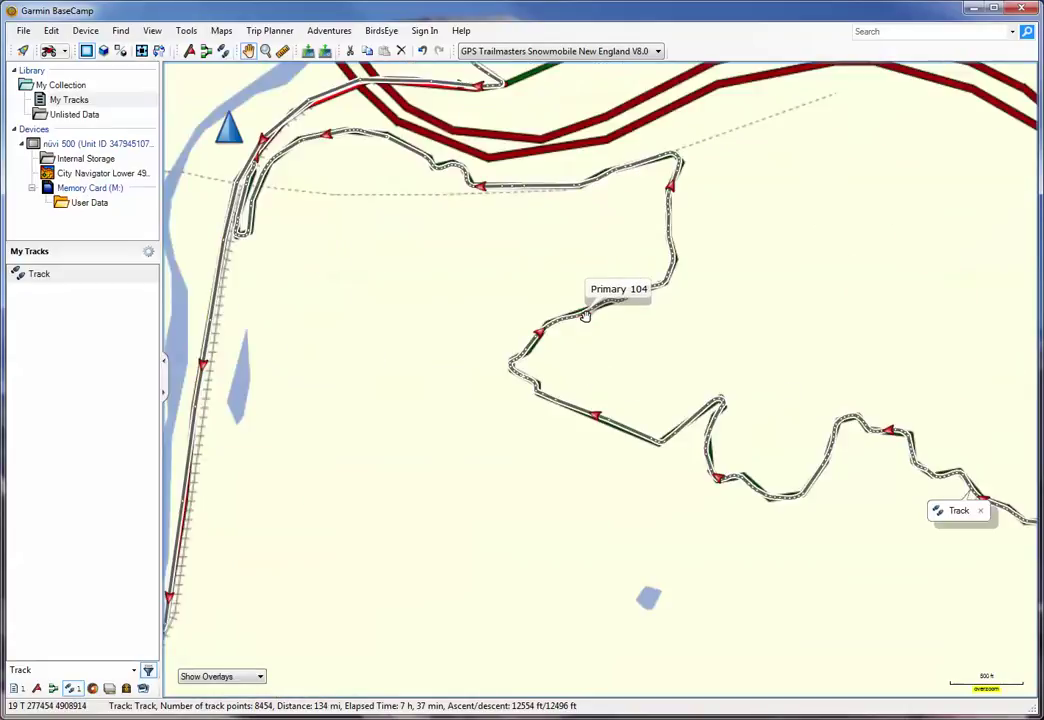
scroll(585, 316, "down", 3)
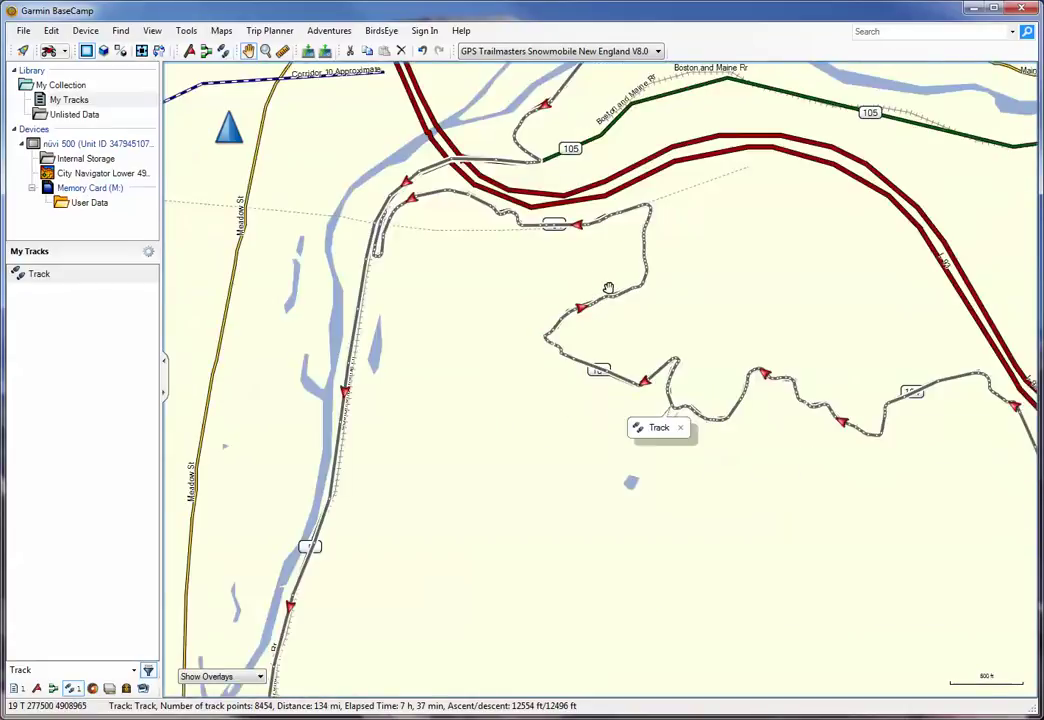
- Compare the joined track's highlighted and unhighlighted appearance against the snowmobile trails, both in close-up and across the whole loop
left_click(46, 279)
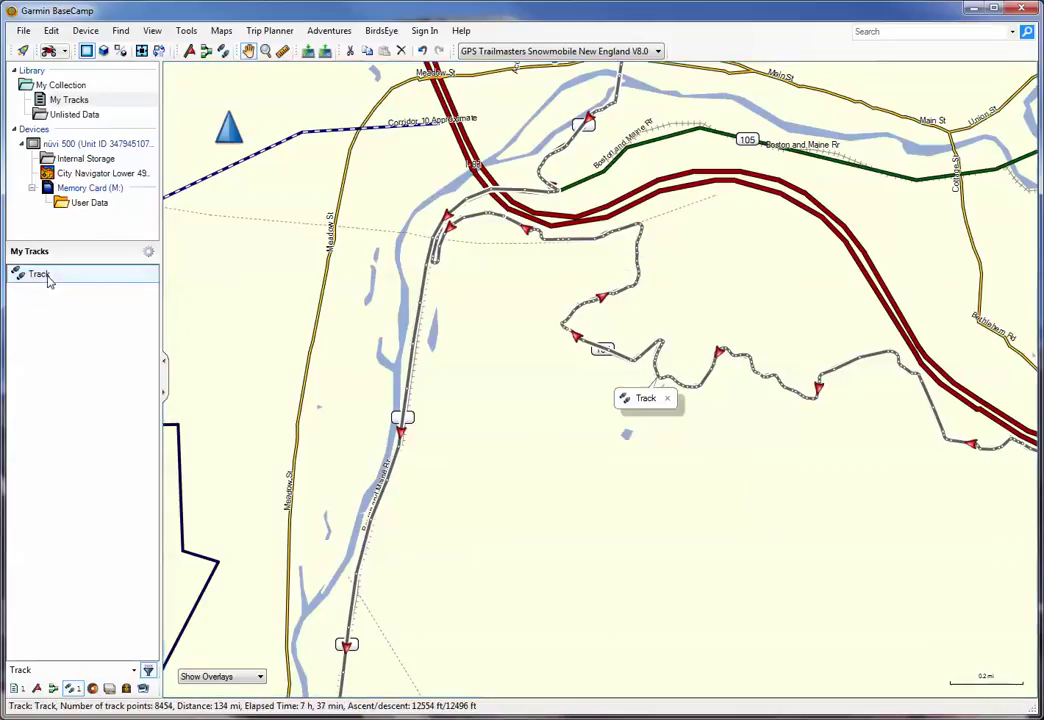
left_click(46, 306)
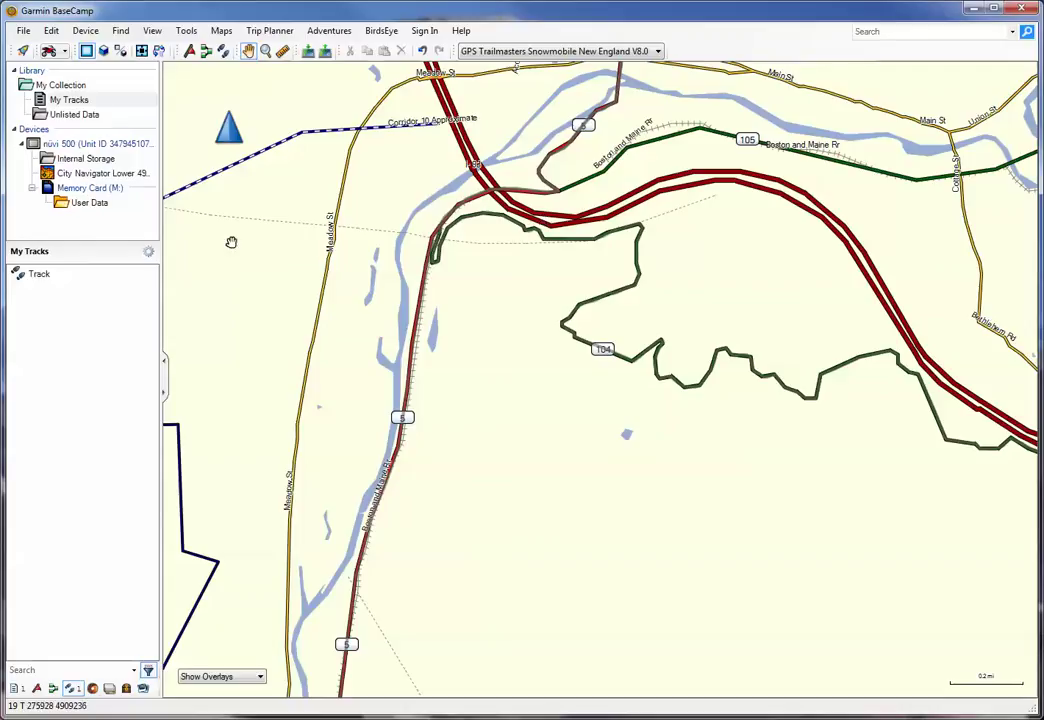
left_click(40, 275)
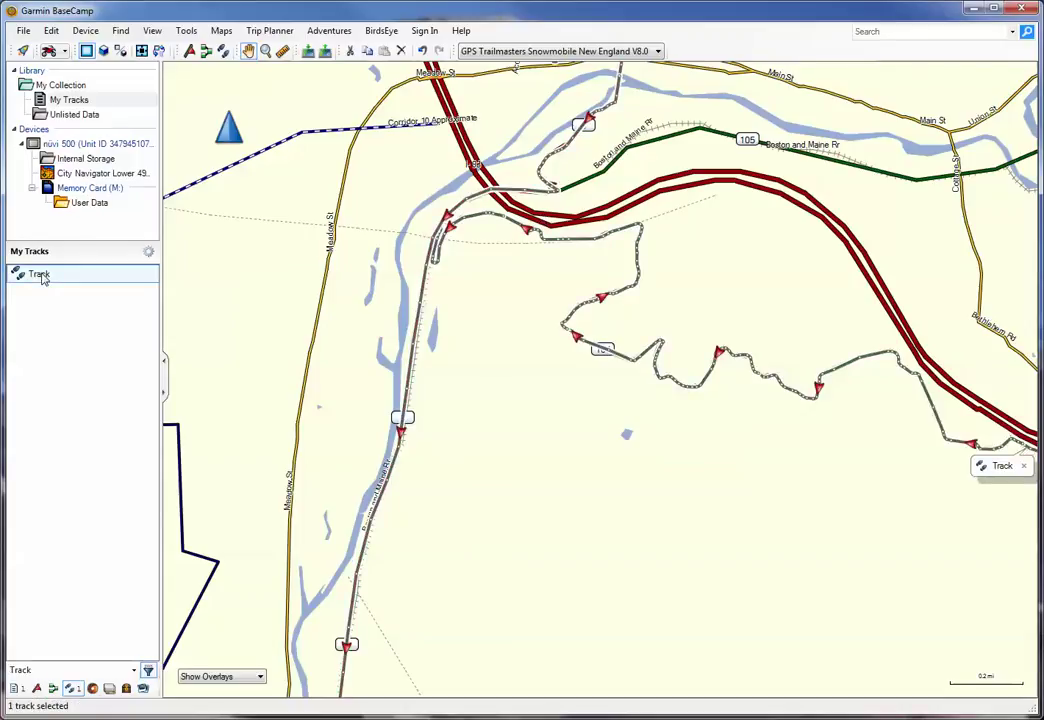
left_click(42, 276)
left_click(43, 312)
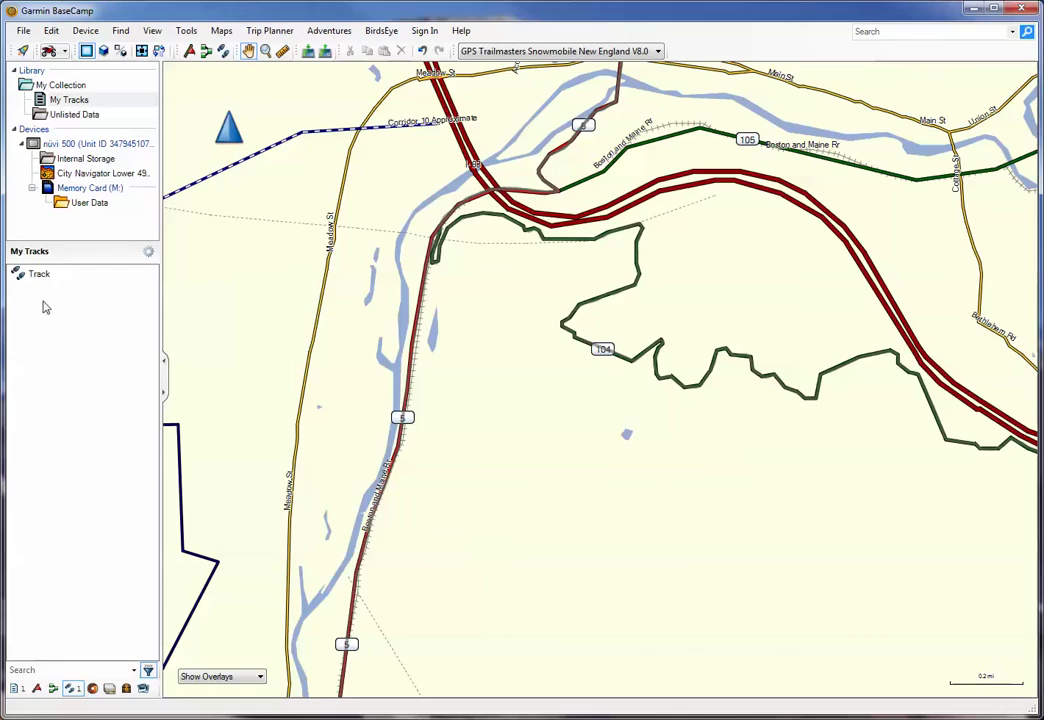
scroll(464, 266, "down", 3)
scroll(502, 250, "down", 3)
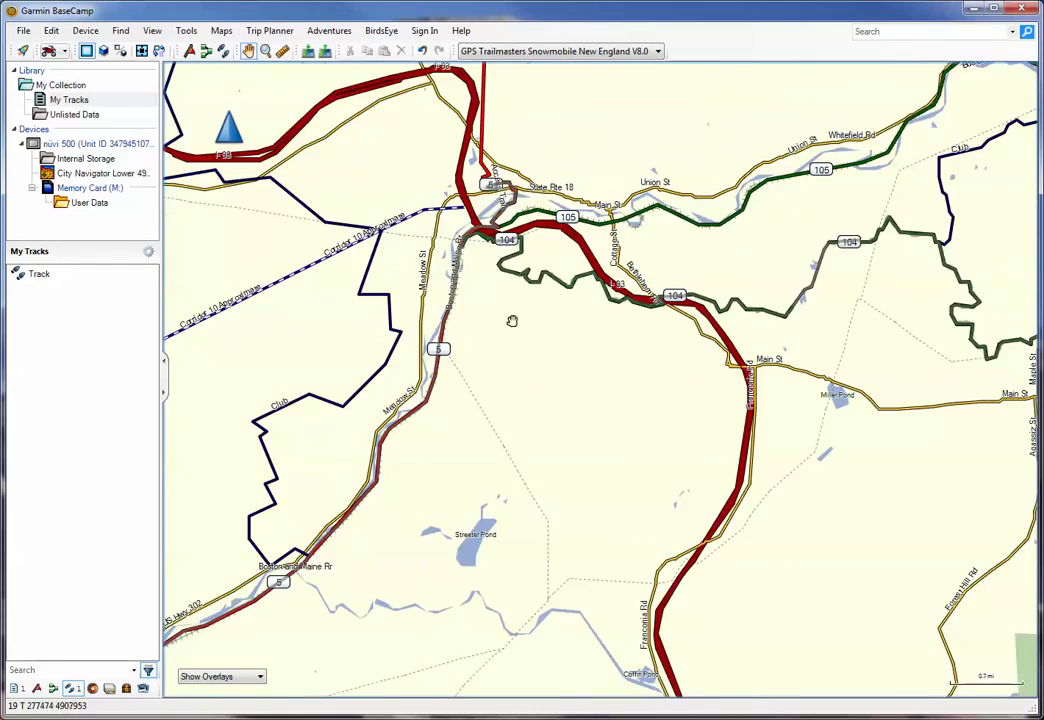
scroll(589, 226, "down", 2)
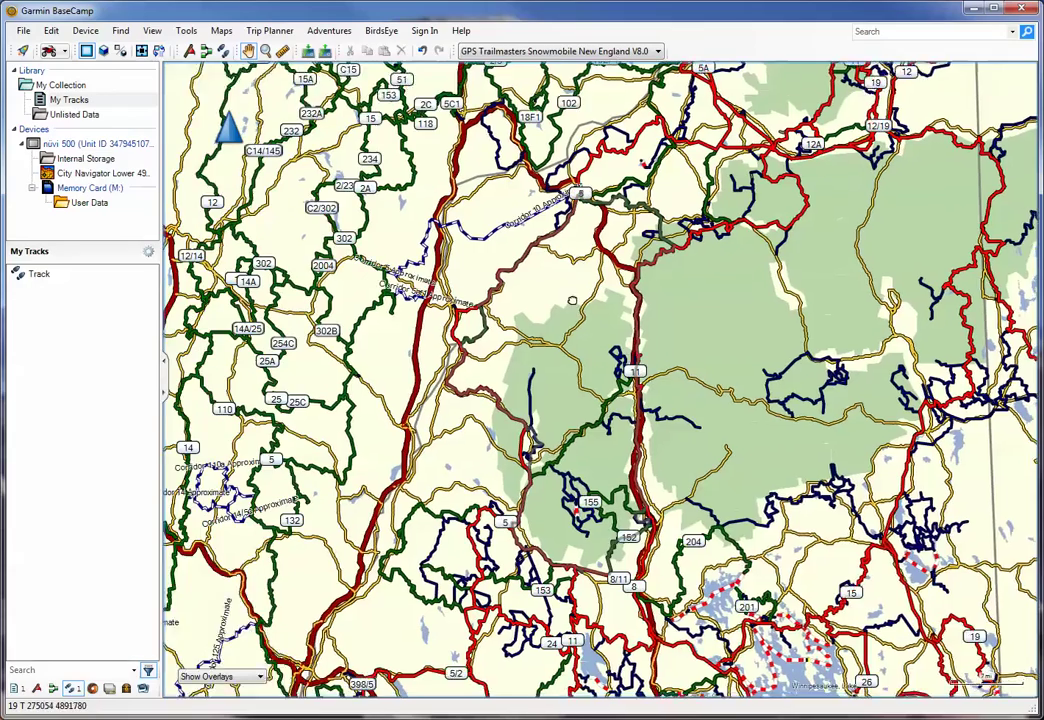
left_click(42, 276)
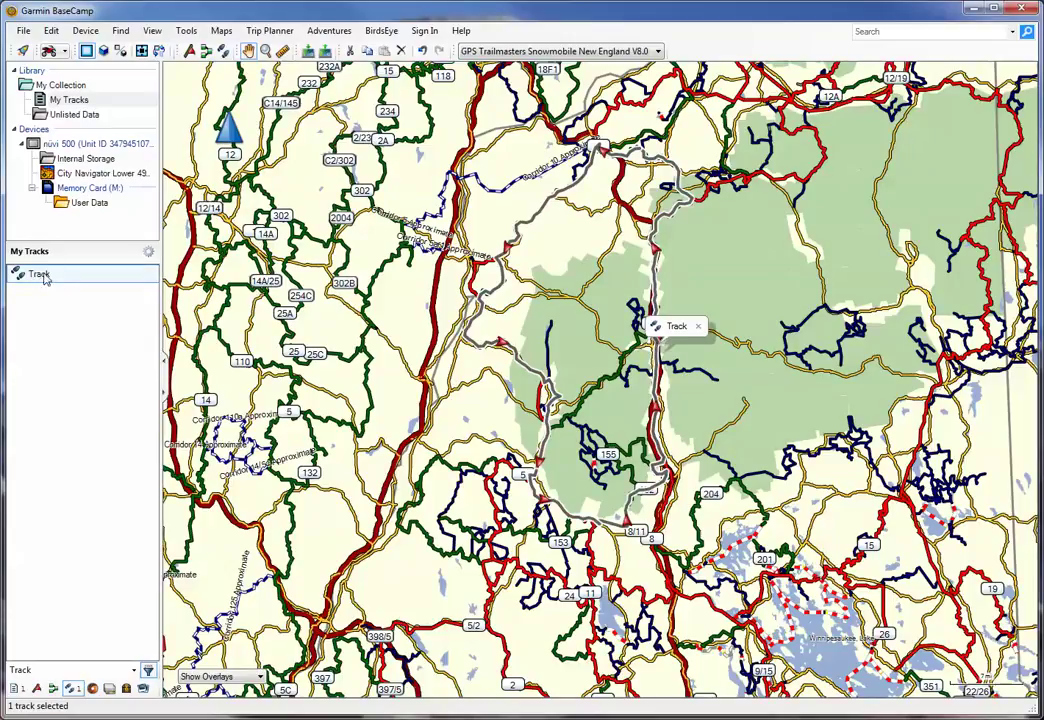
- Open the joined track's properties and set its color to Magenta
double_click(40, 274)
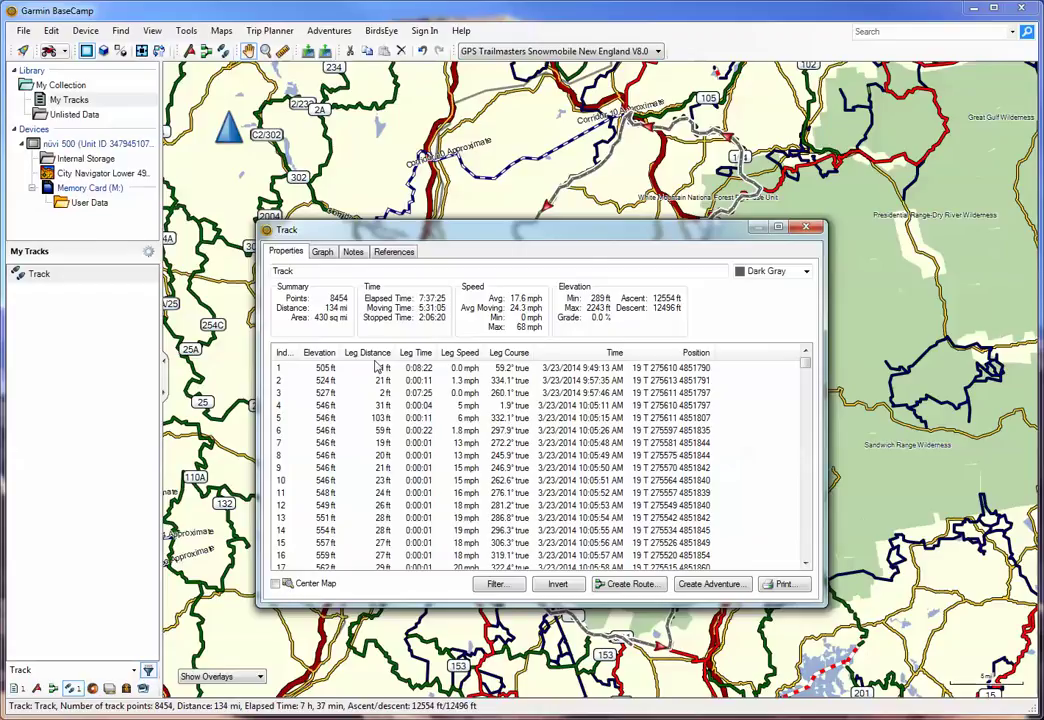
left_click(806, 271)
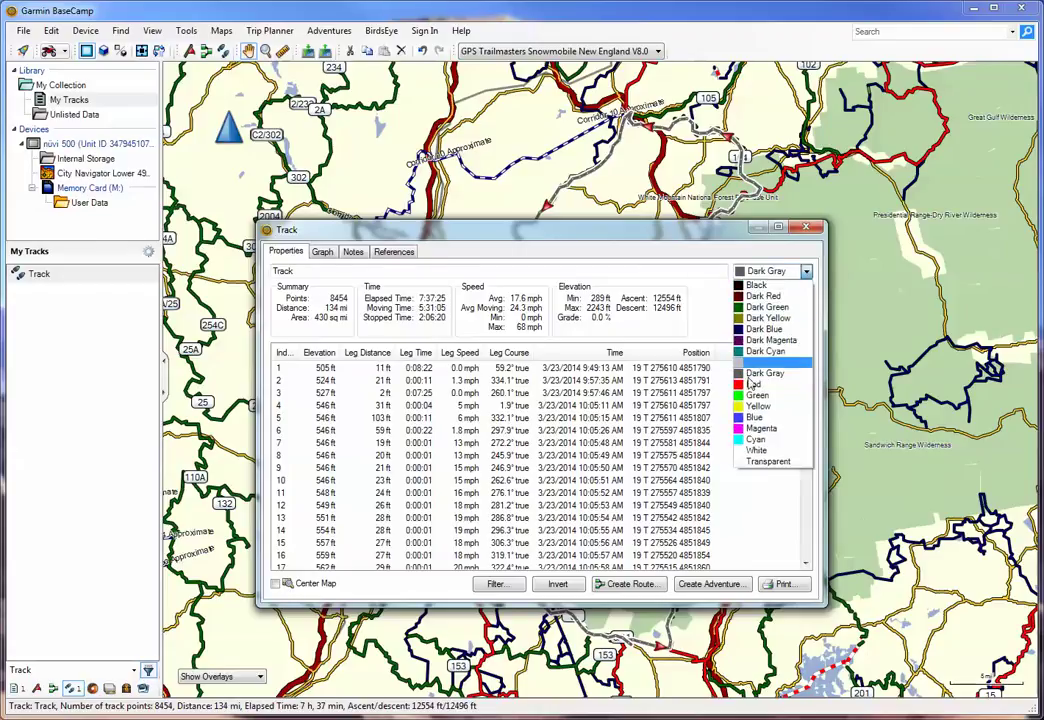
left_click(760, 428)
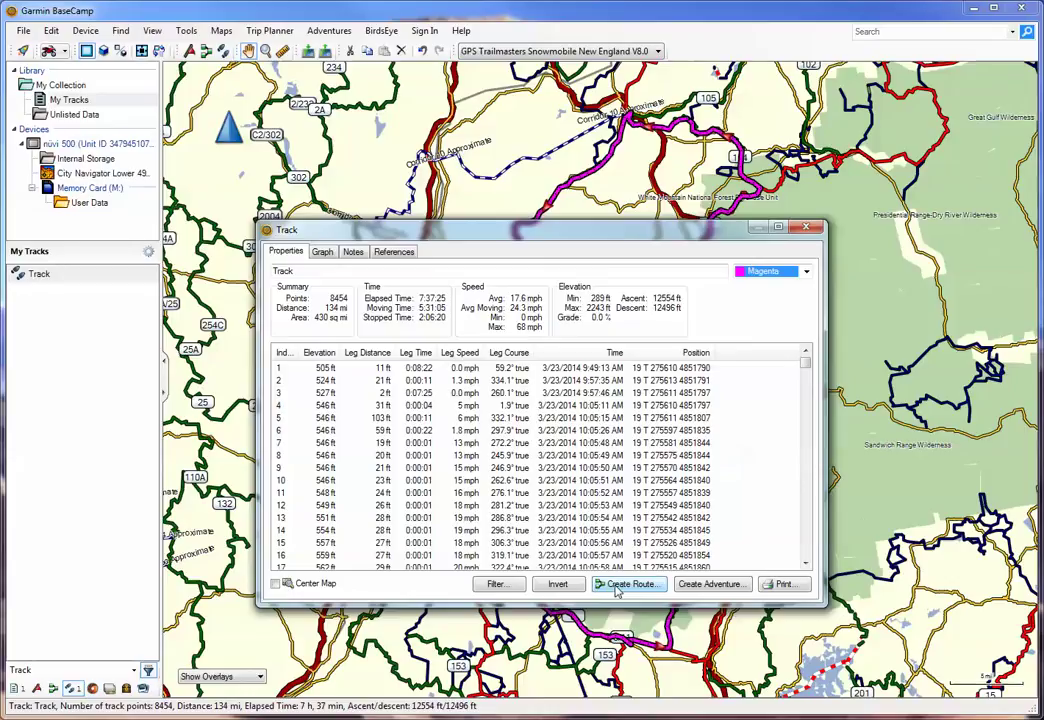
- Review the joined track's speed graph and list references, close its window, and select the track in My Tracks
left_click(322, 251)
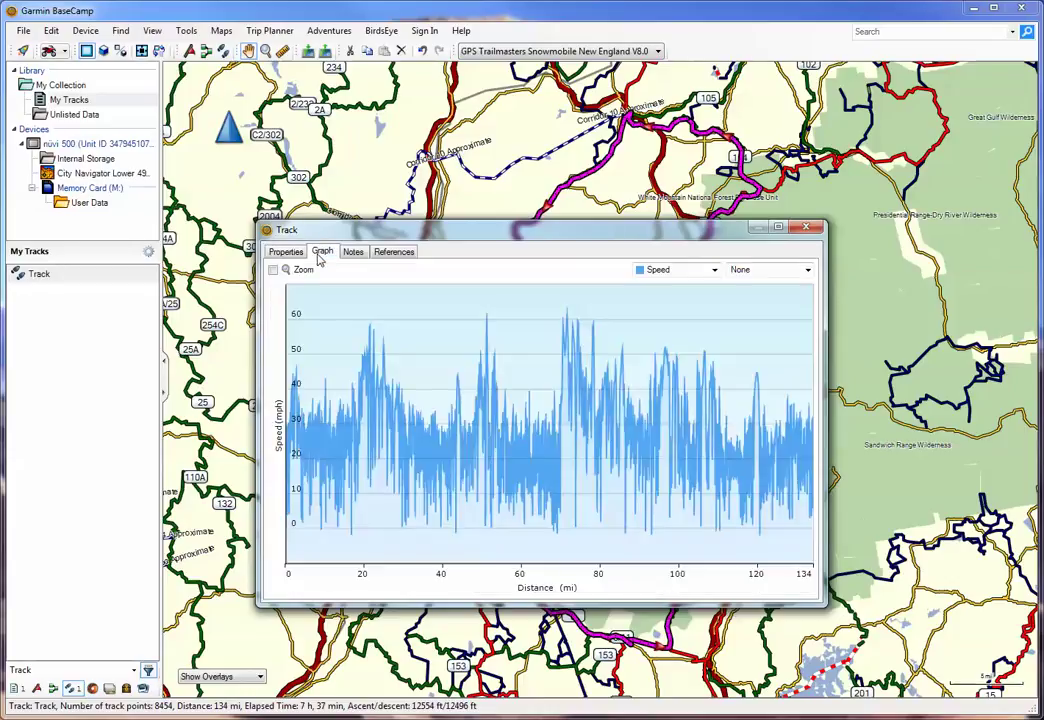
left_click(390, 252)
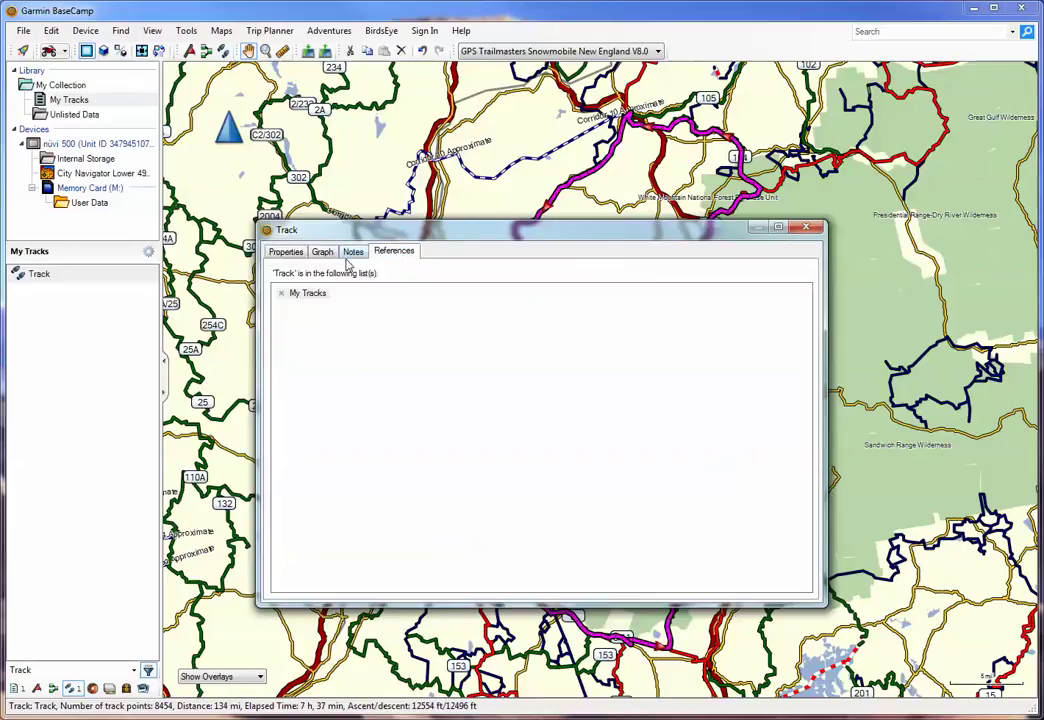
left_click(805, 226)
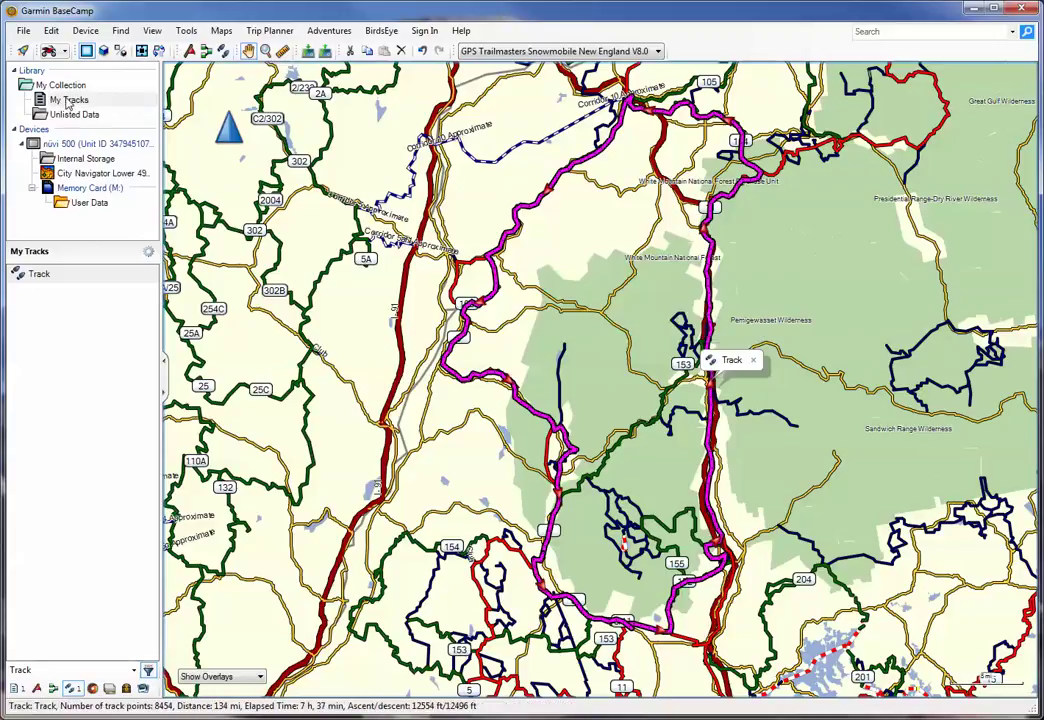
left_click(36, 276)
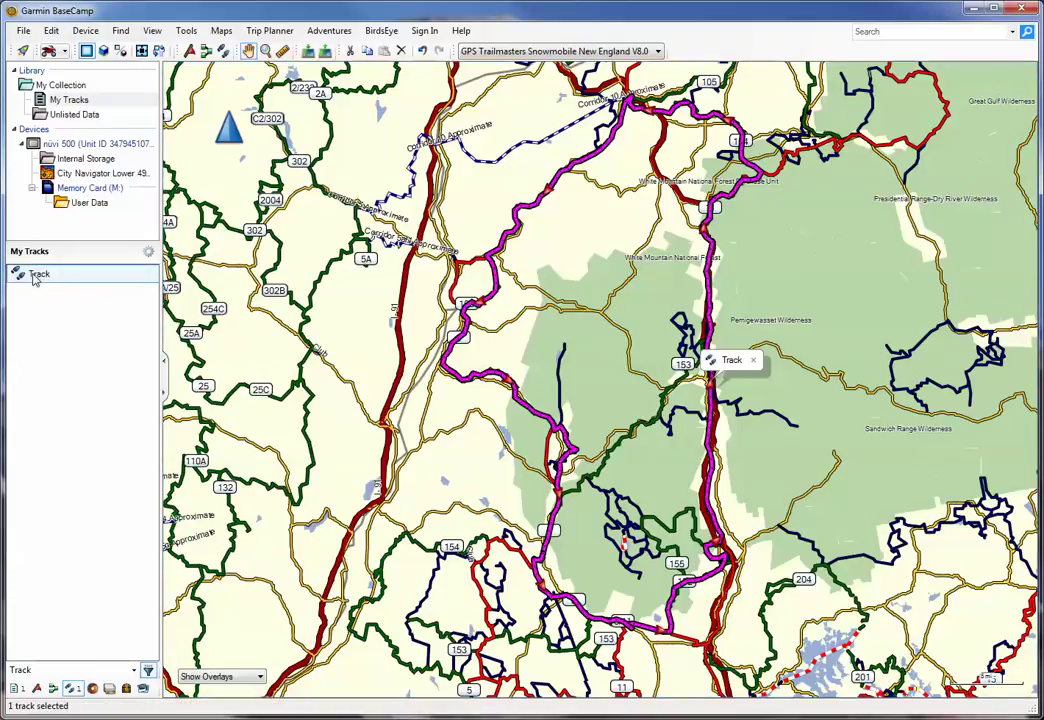
- Export the My Tracks list as My Tracks.gpx in GPS eXchange Format to the BaseCamp Files folder
left_click(22, 31)
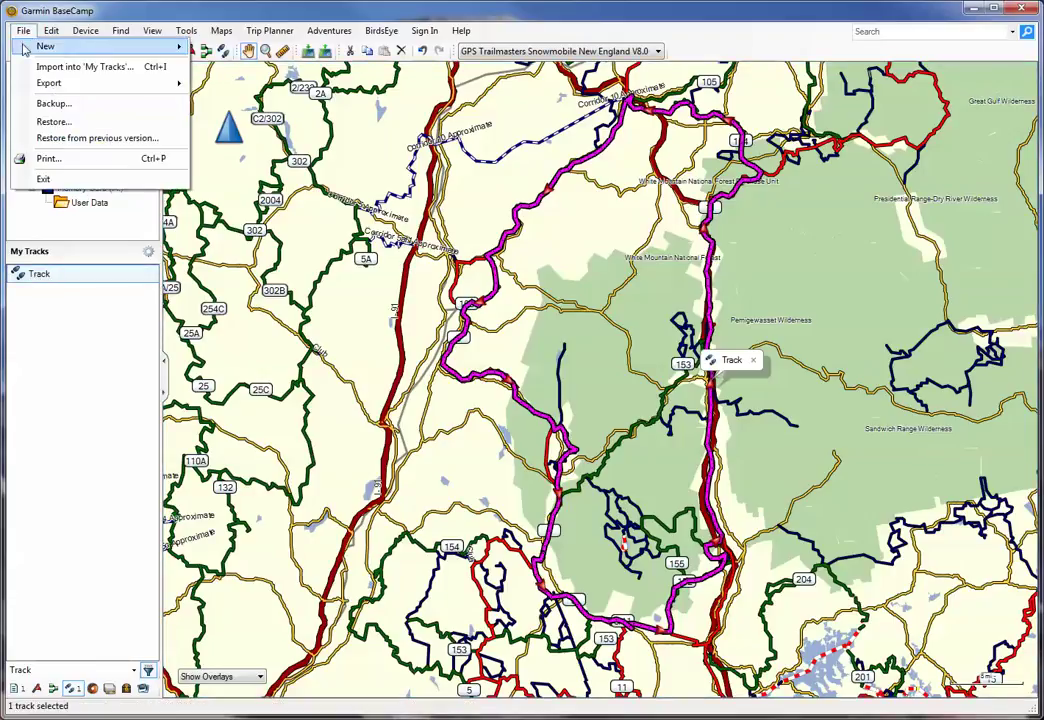
mouse_move(45, 83)
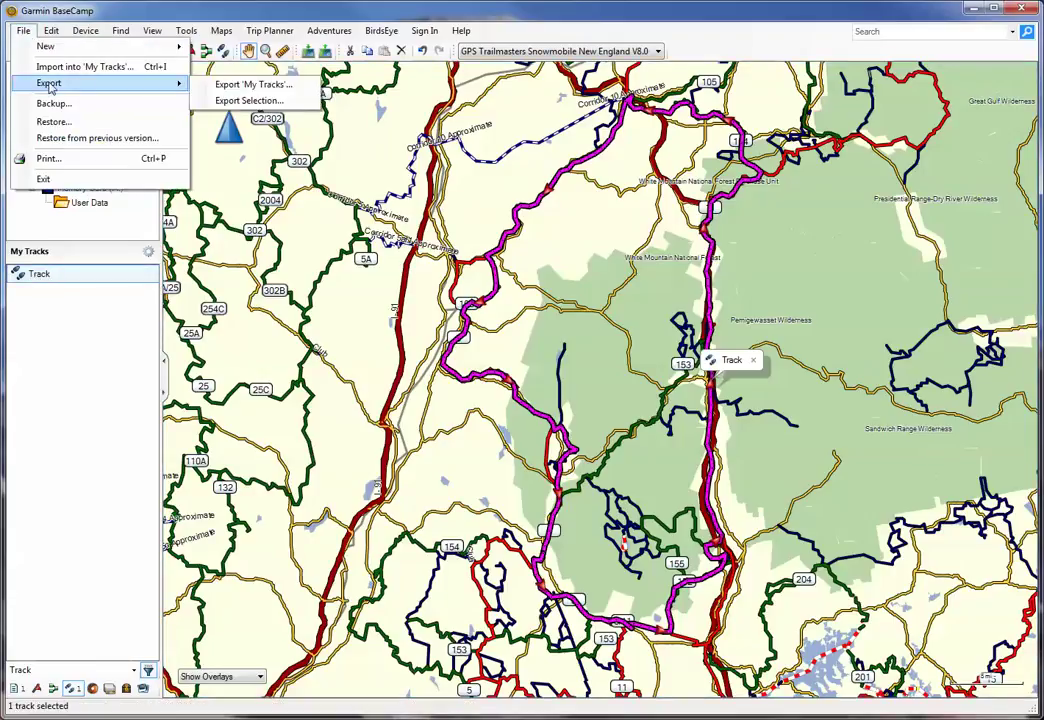
left_click(229, 86)
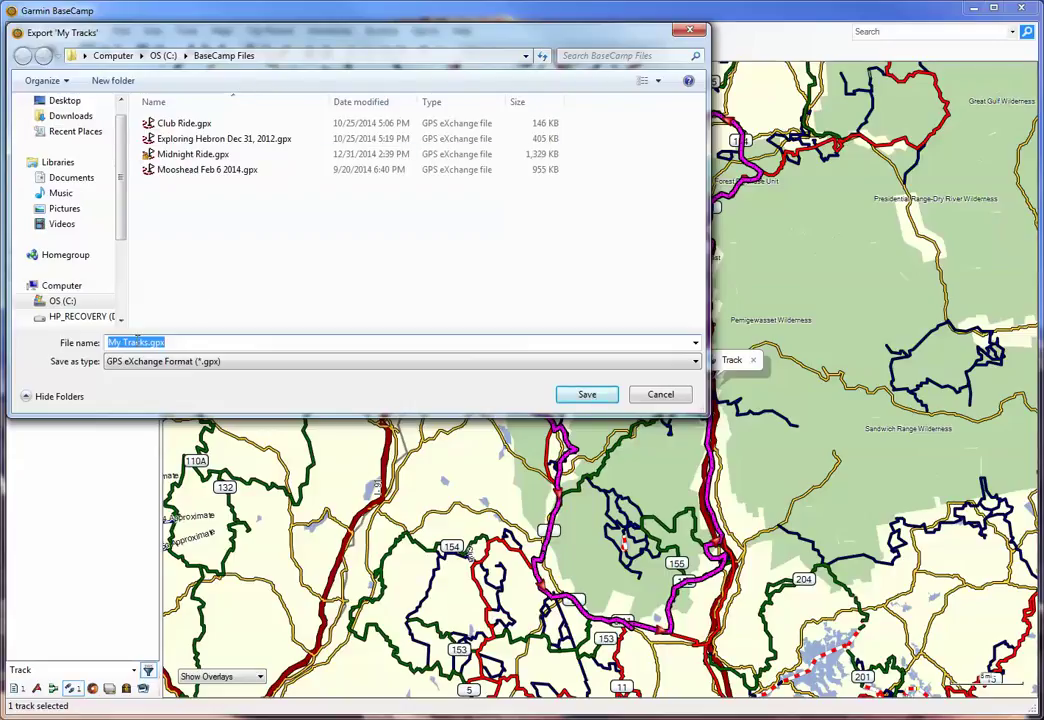
left_click(587, 394)
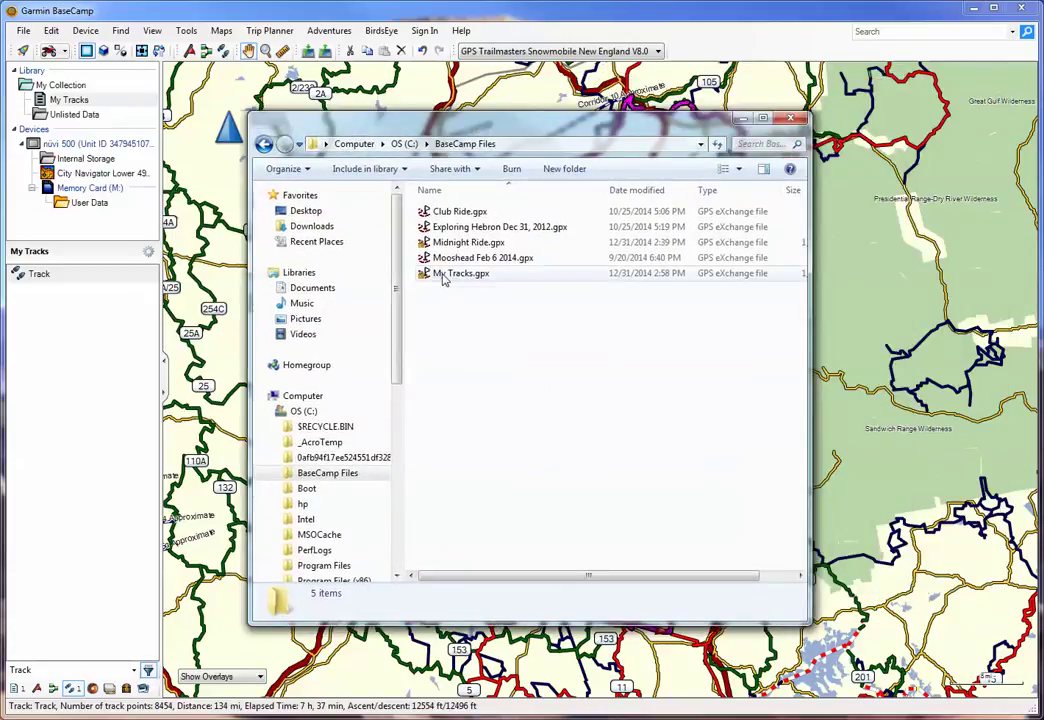
- Check the exported My Tracks.gpx in the BaseCamp Files folder, and minimize the folder window to return to the map
left_click_drag(444, 280, 535, 421)
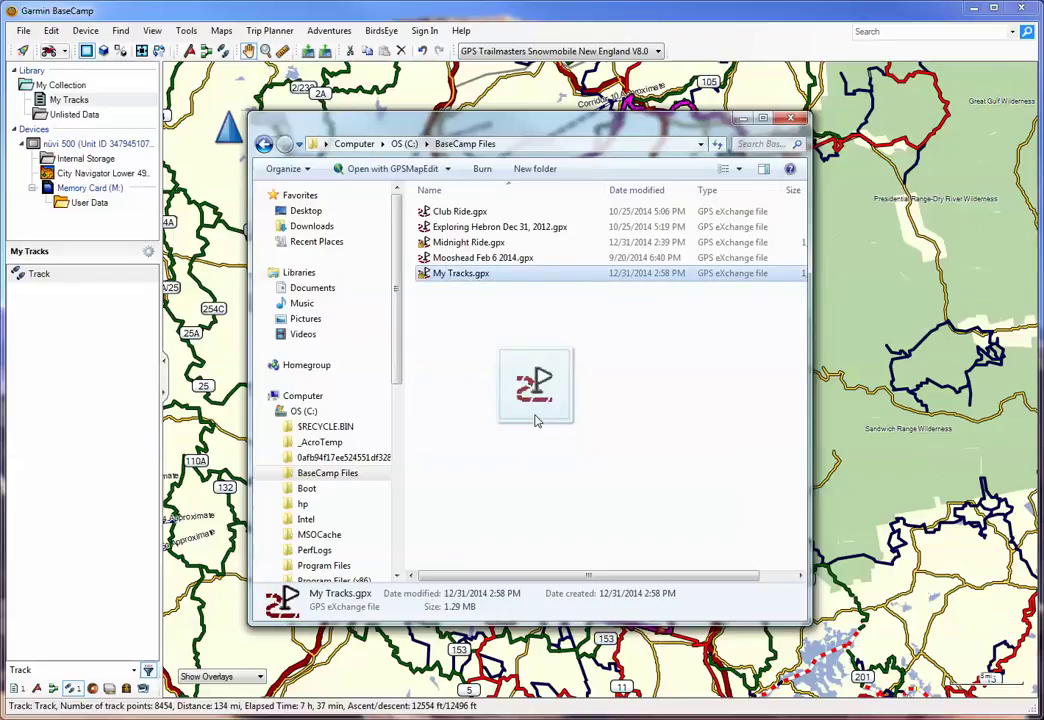
left_click_drag(535, 421, 466, 270)
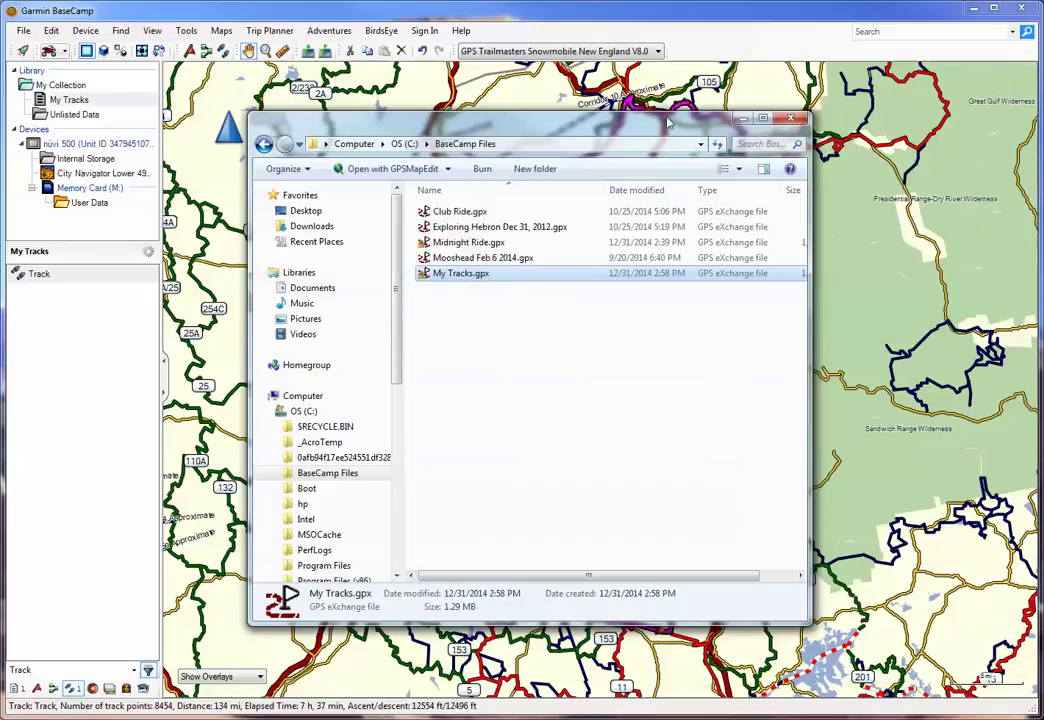
left_click(742, 118)
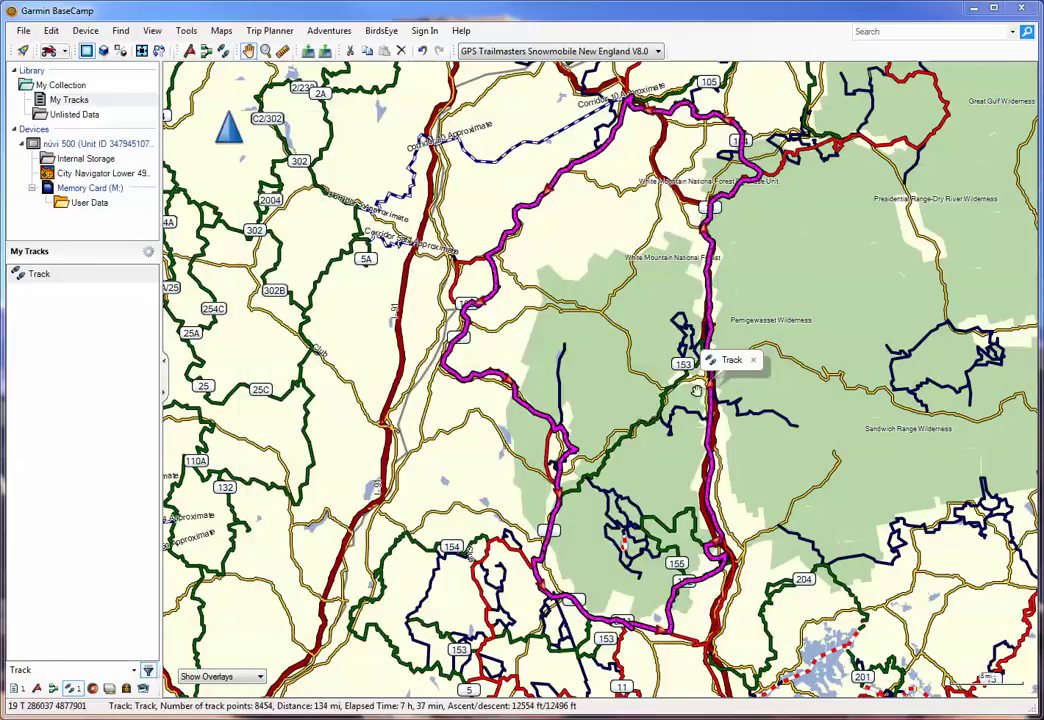